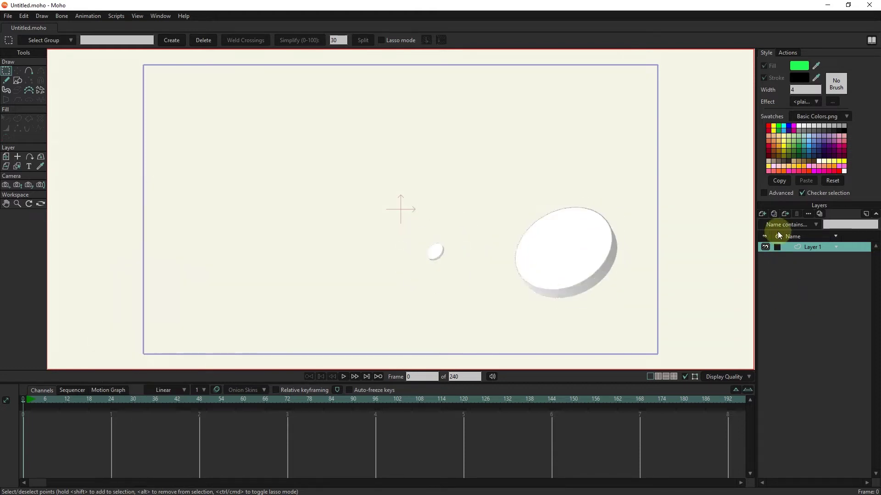
Add a new vector layer named 1.
left_click(762, 213)
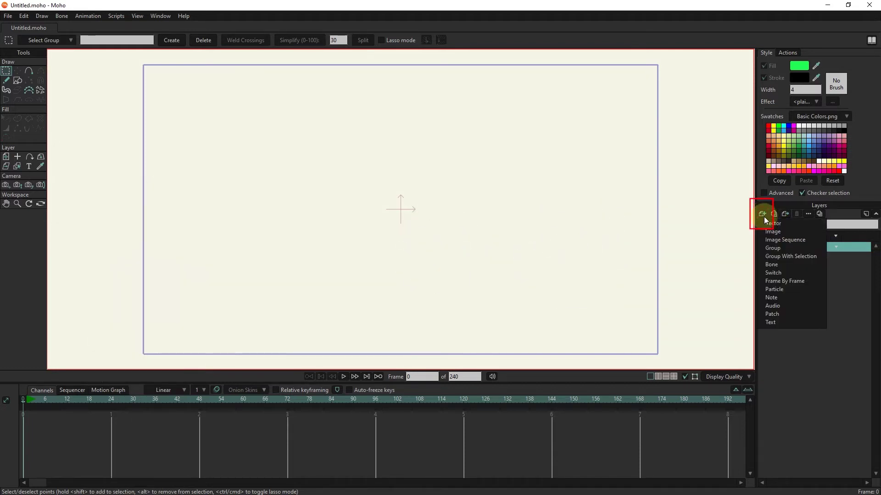
left_click(787, 224)
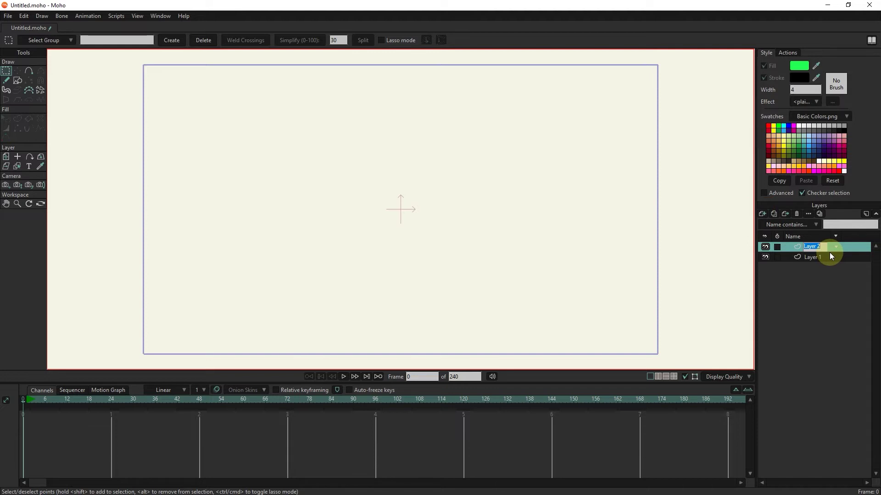
type("1")
Draw an ellipse near the top of the frame and set the fill colour to blue.
left_click(17, 81)
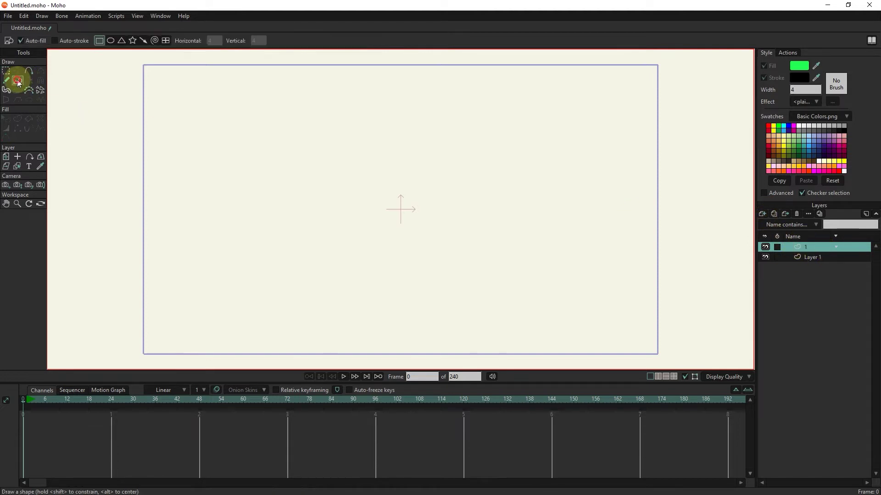
left_click_drag(462, 102, 516, 159)
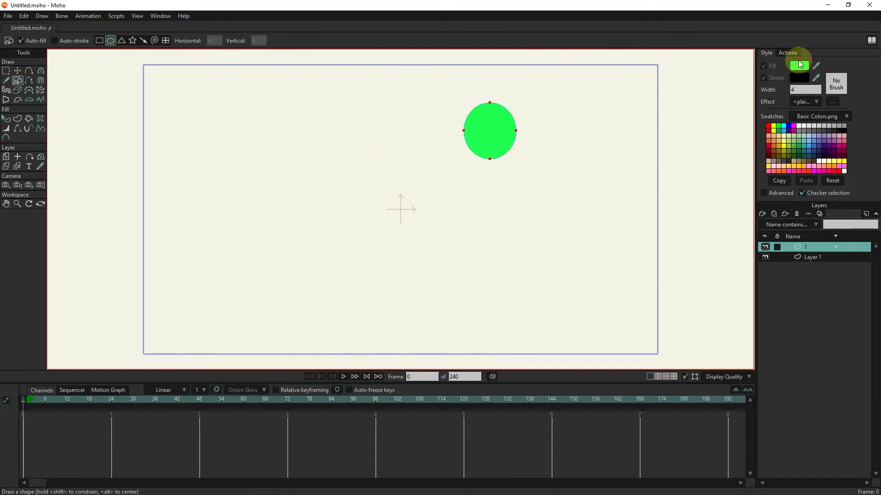
left_click(798, 66)
left_click(717, 238)
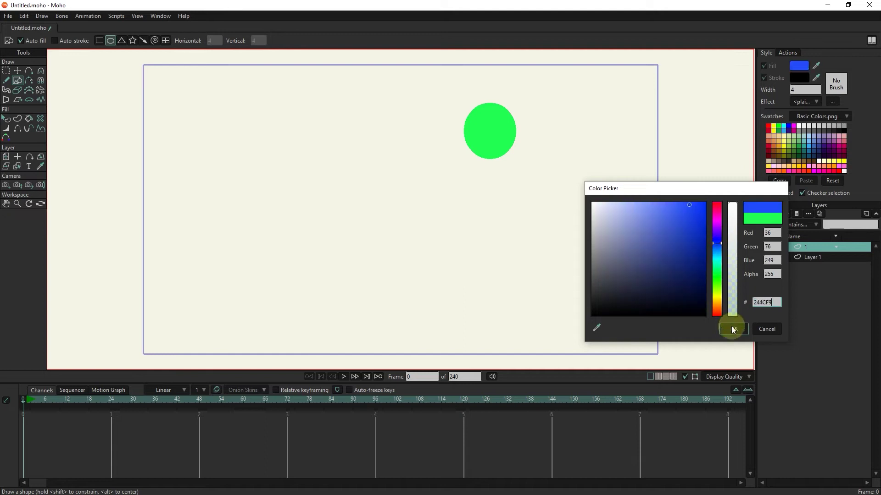
left_click(734, 328)
Try drawing a triangle shape on the canvas.
left_click(121, 41)
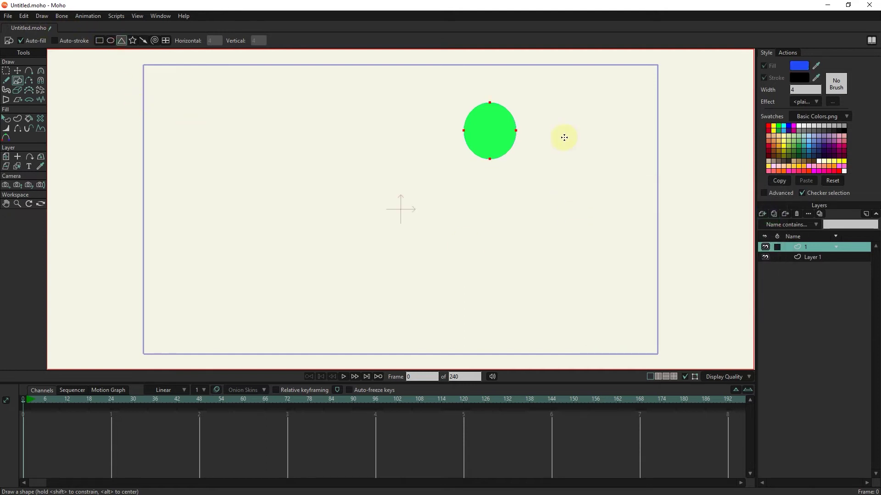
left_click_drag(564, 136, 614, 200)
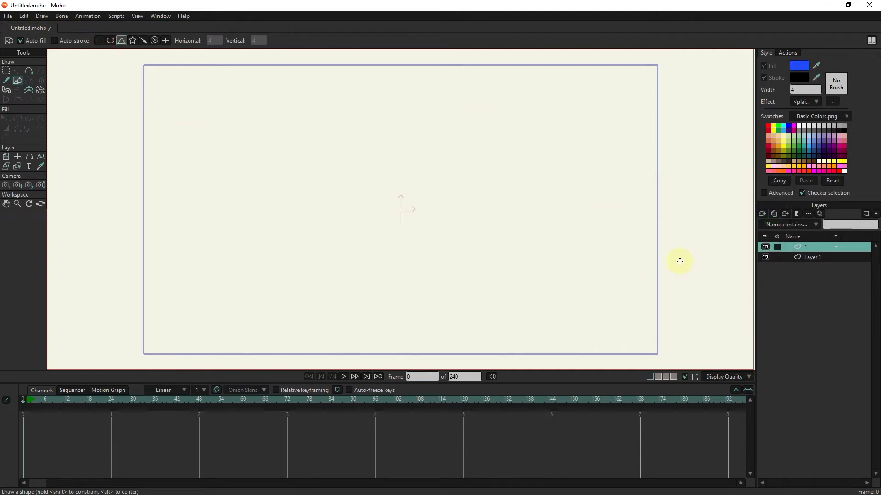
left_click(763, 214)
Add vector layer 2, then draw a tall oval face on layer 1.
left_click(796, 281)
type("2")
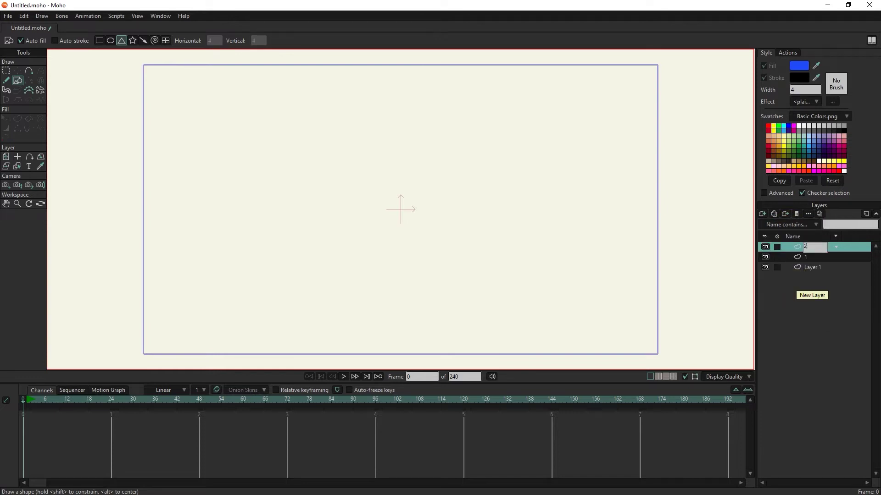
left_click(805, 257)
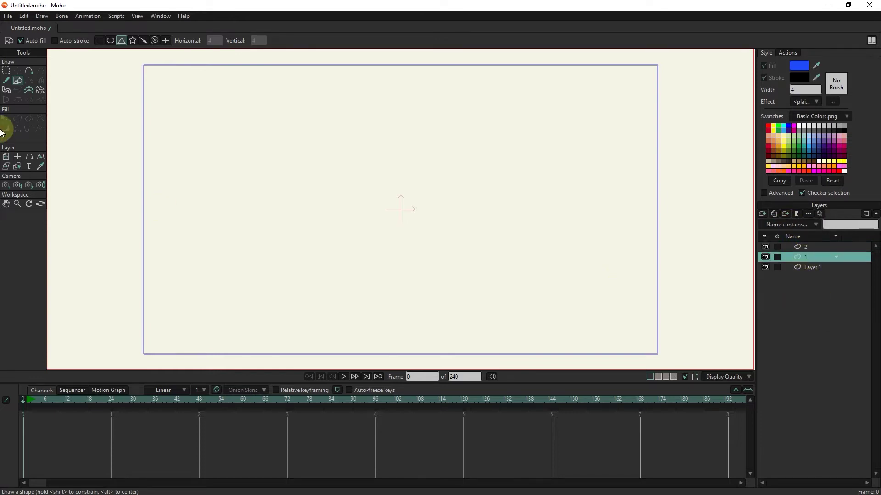
left_click(110, 40)
left_click_drag(393, 147, 458, 233)
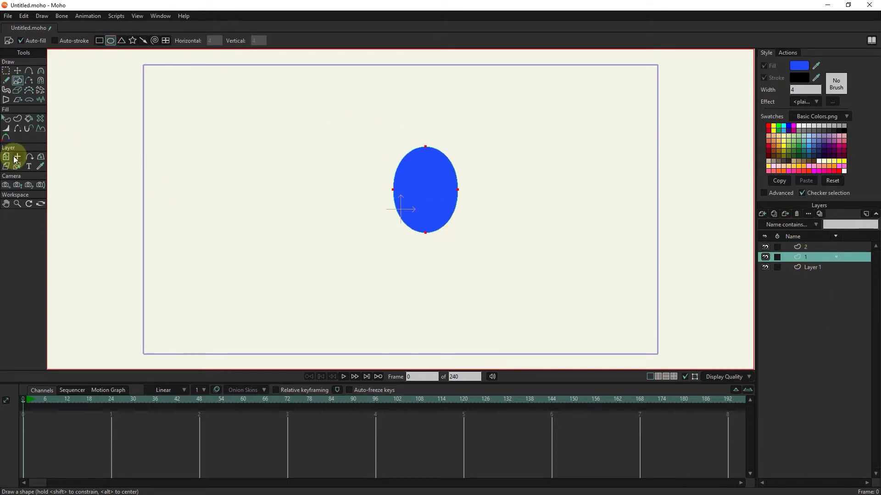
Fill the face oval with light grey.
left_click(6, 119)
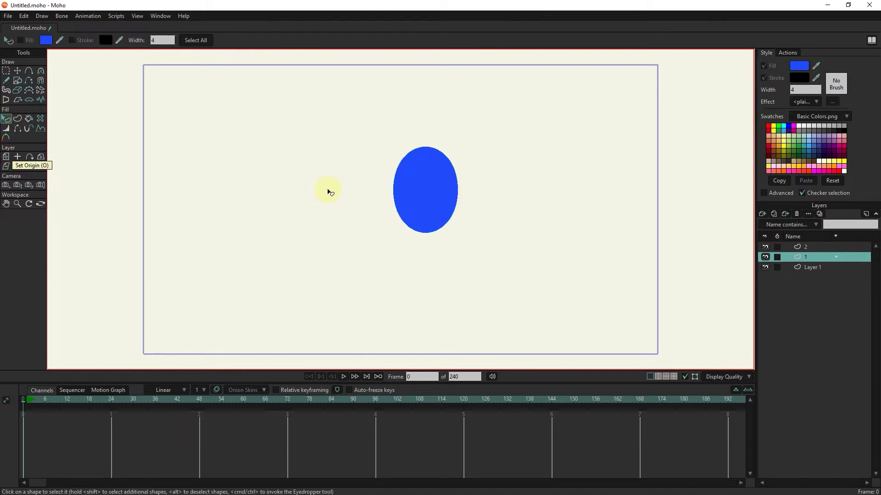
left_click(440, 209)
left_click(798, 66)
mouse_move(596, 205)
left_mouse_down()
mouse_move(587, 209)
mouse_move(587, 227)
left_mouse_up()
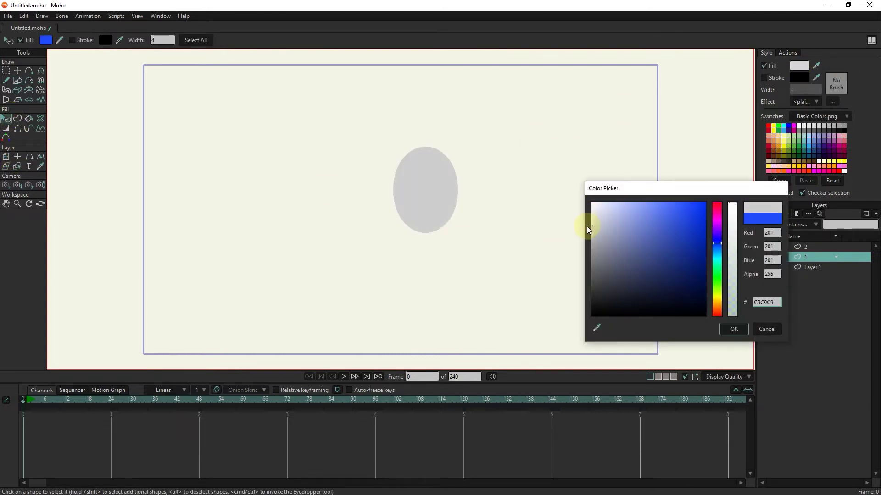
left_click(733, 329)
On layer 2, draw a small oval, copy-paste a second one, and move both into the face as eyes.
left_click(803, 247)
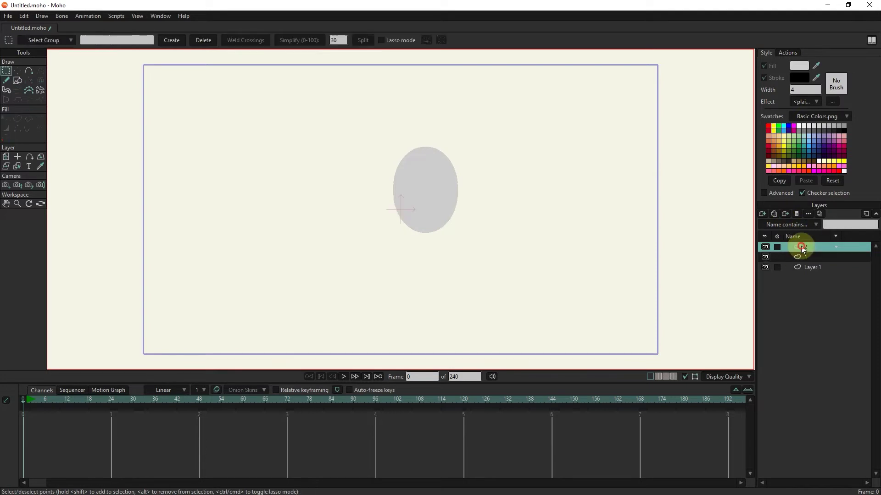
left_click(17, 80)
left_click_drag(474, 173, 491, 194)
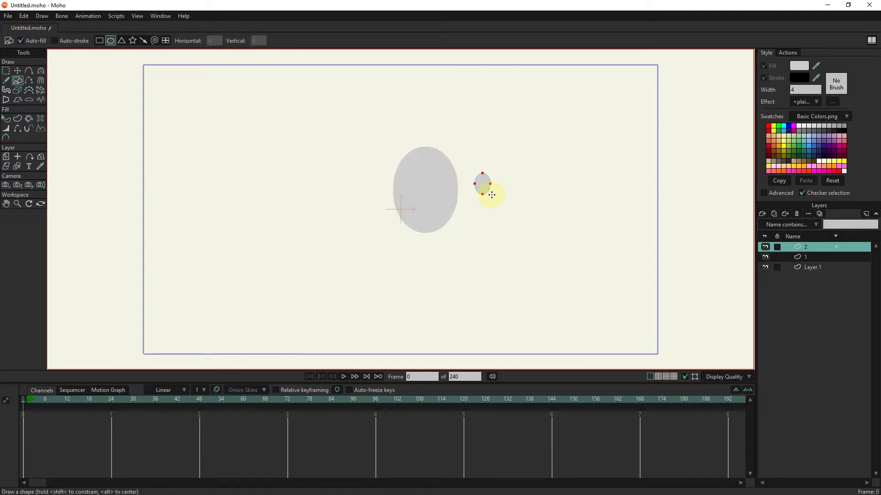
key("t")
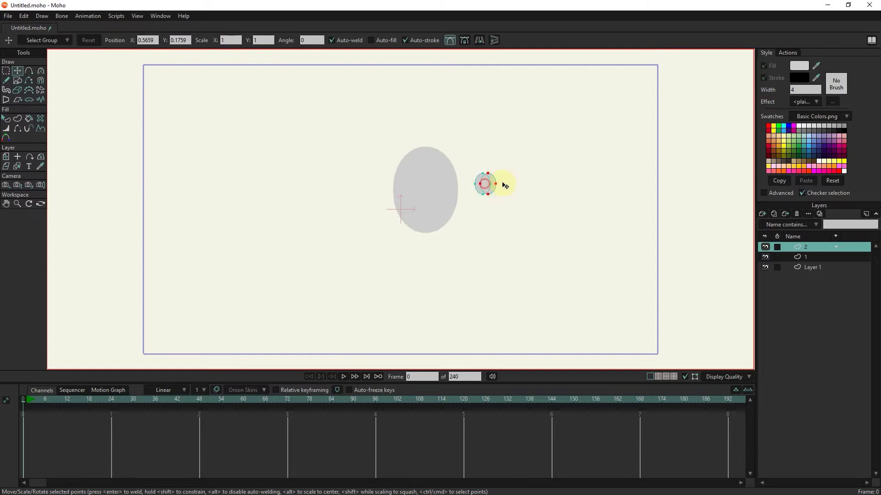
key("ctrl+c")
key("ctrl+v")
left_click_drag(483, 185, 506, 184)
left_click(5, 71)
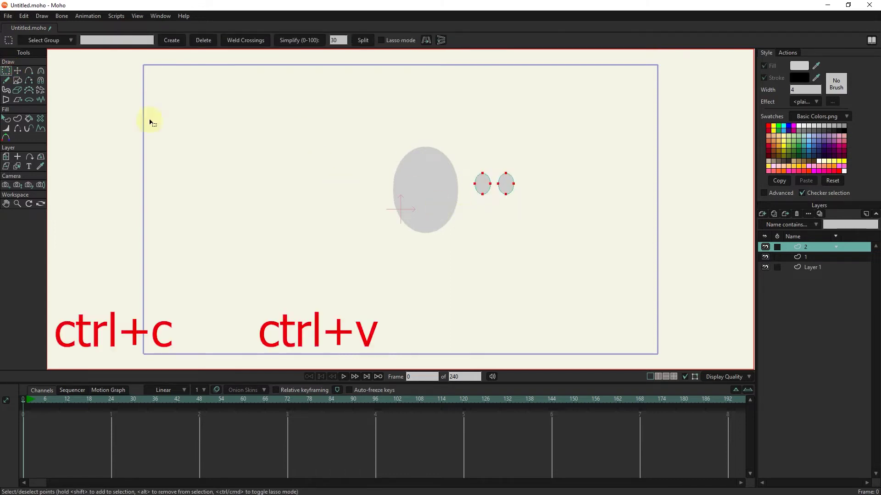
left_click(18, 71)
left_click_drag(484, 186, 415, 178)
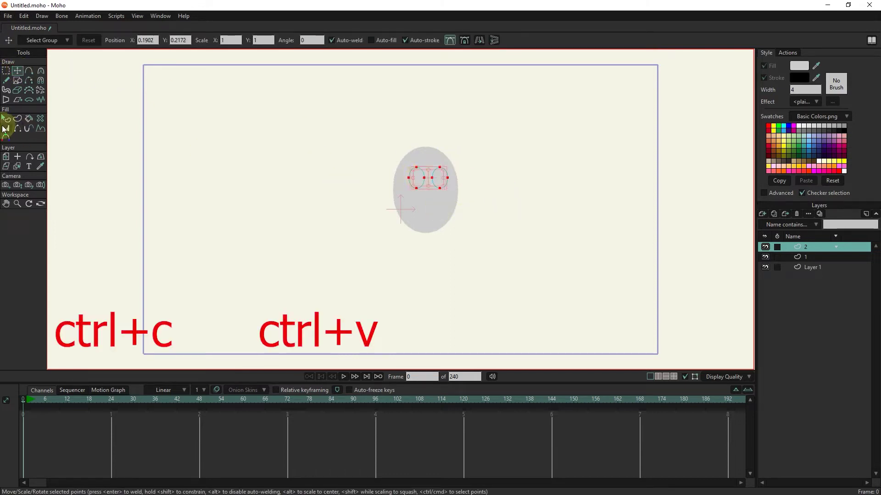
Fill both eyes red.
left_click(5, 119)
left_click(443, 178)
left_click(798, 67)
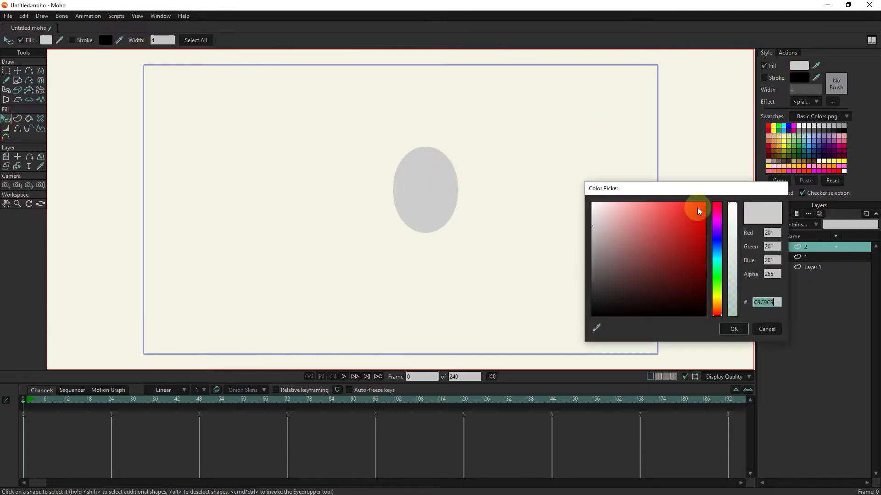
left_click(691, 206)
left_click(731, 328)
left_click(414, 181)
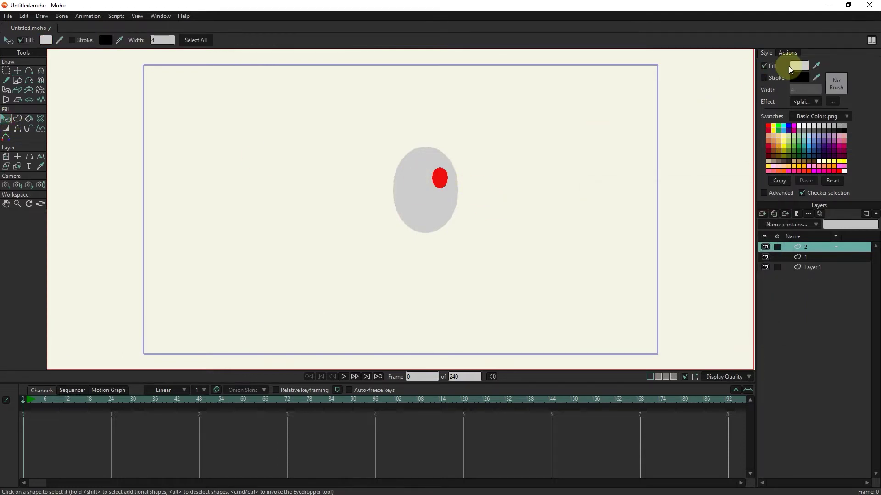
left_click(798, 67)
left_click(692, 208)
left_click(731, 329)
key("e")
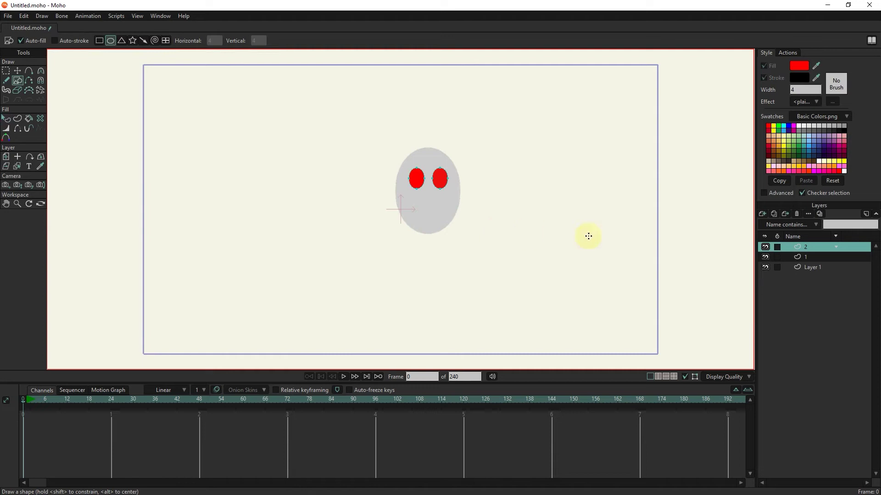
left_click(766, 212)
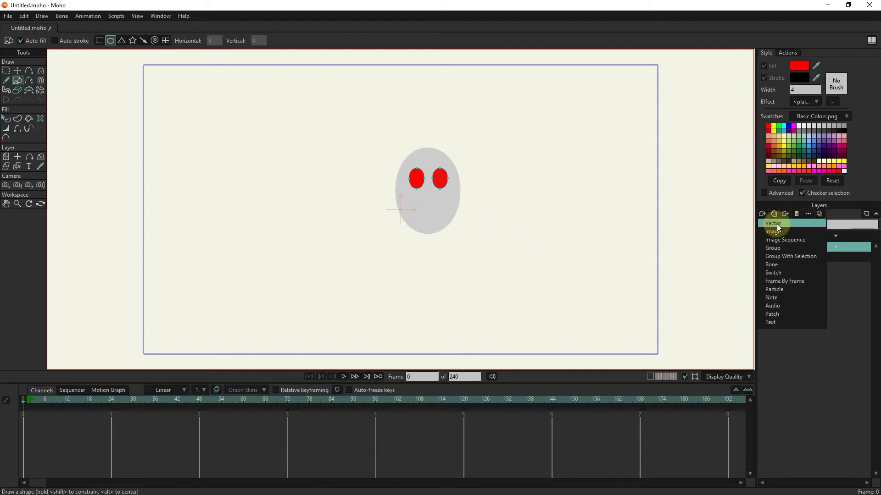
On new layer 3, draw a flat red oval, bend it into a smile, and place it below the eyes.
left_click(780, 237)
type("3")
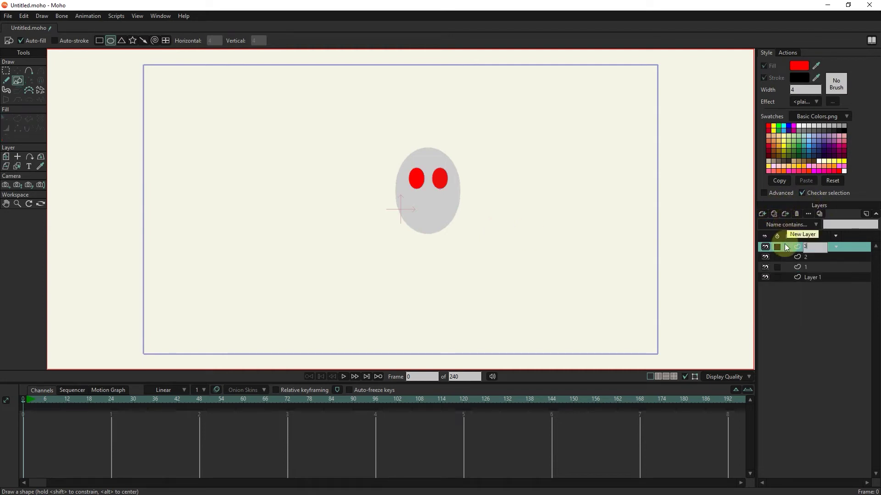
left_click(786, 246)
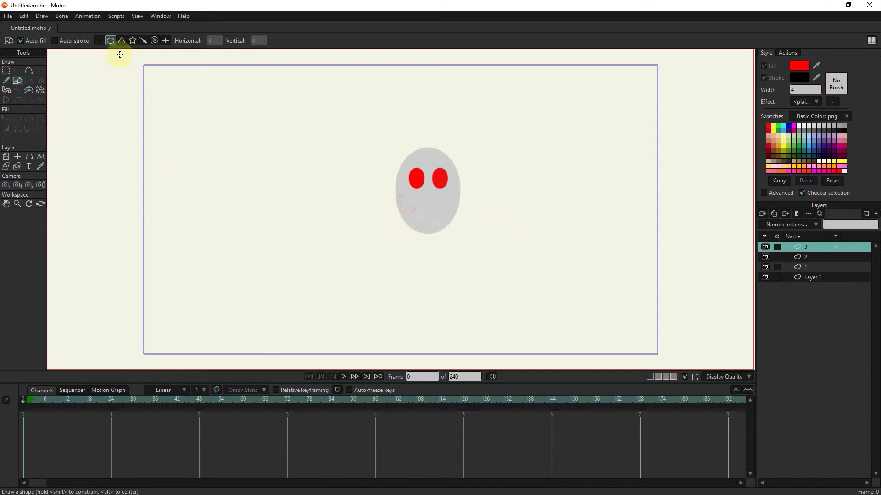
left_click_drag(267, 208, 302, 225)
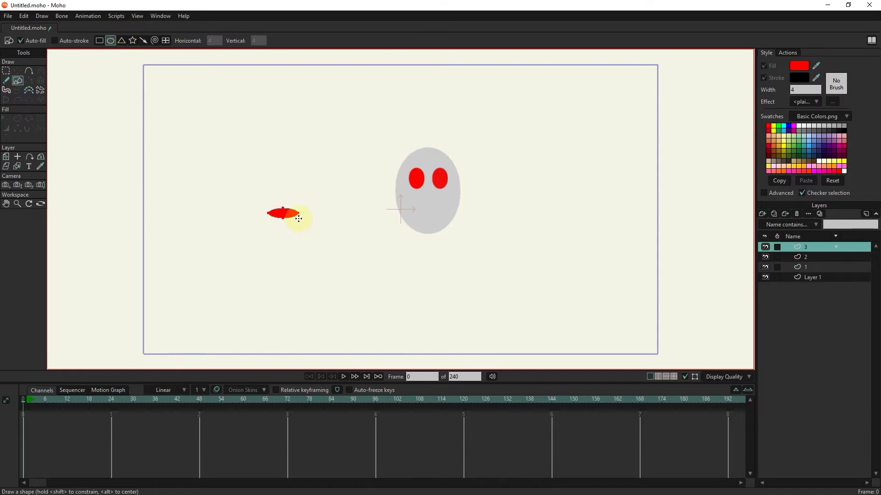
left_click(6, 71)
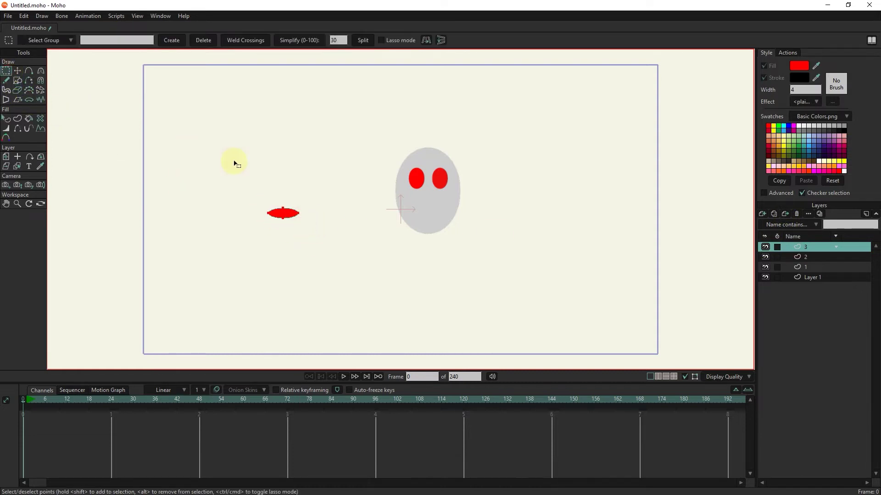
left_click(287, 189)
left_click(17, 71)
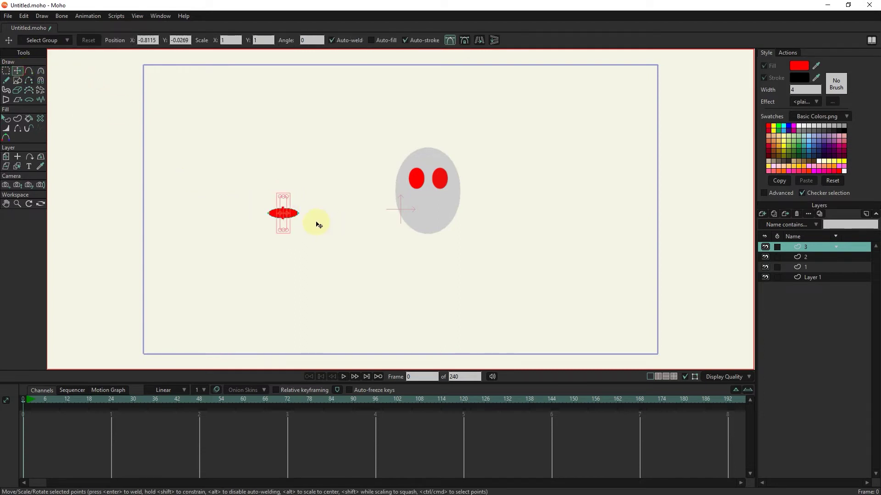
left_click_drag(283, 210, 284, 225)
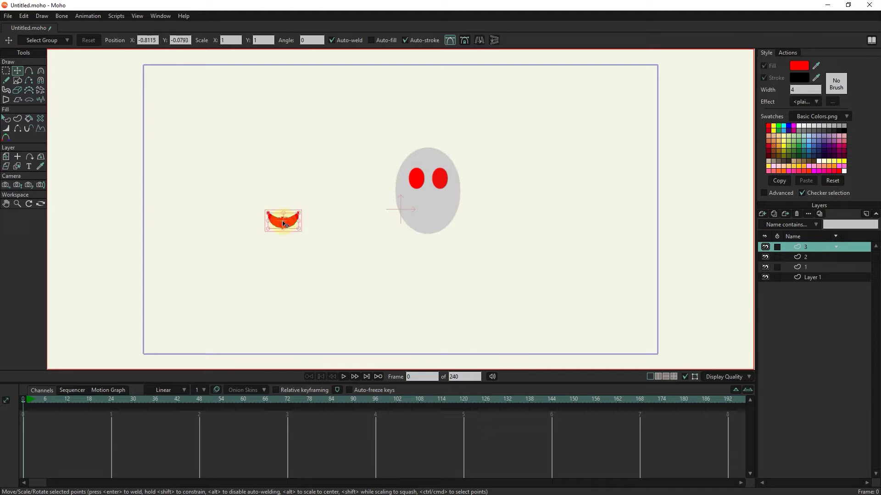
left_click_drag(285, 225, 434, 218)
Move layer 3 behind the face layers, then back on top.
left_click(815, 278)
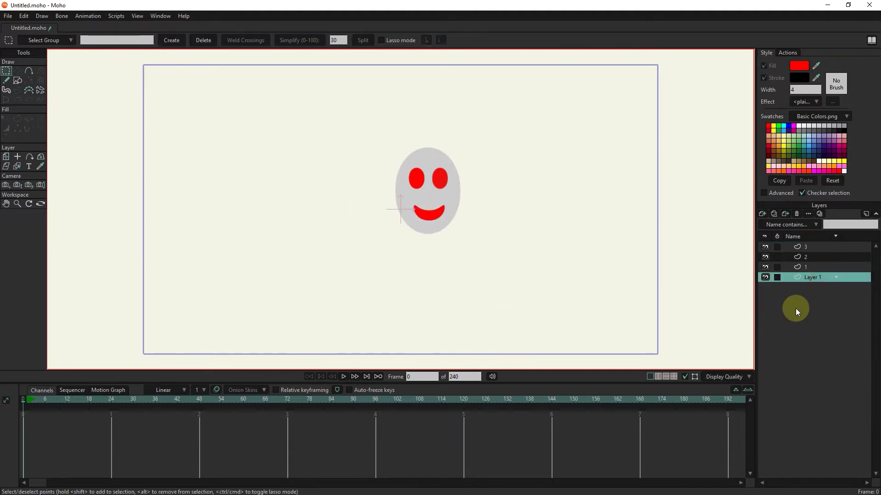
left_click(807, 250)
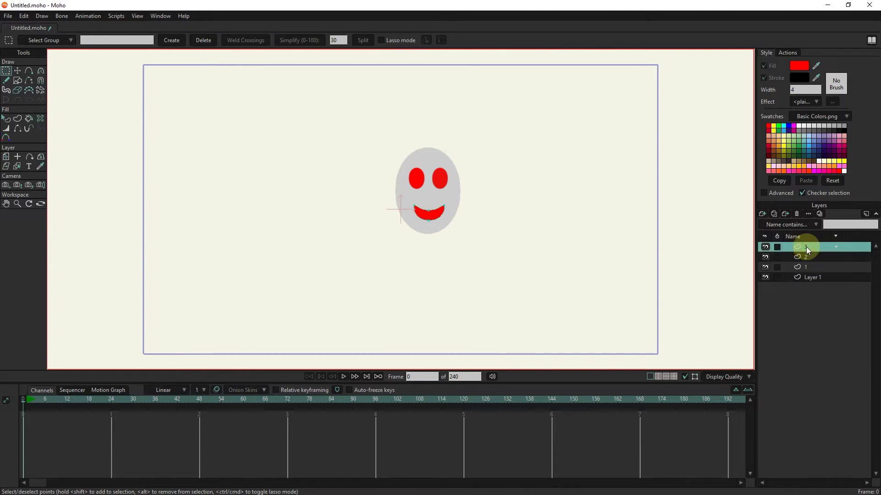
left_click_drag(806, 247, 800, 271)
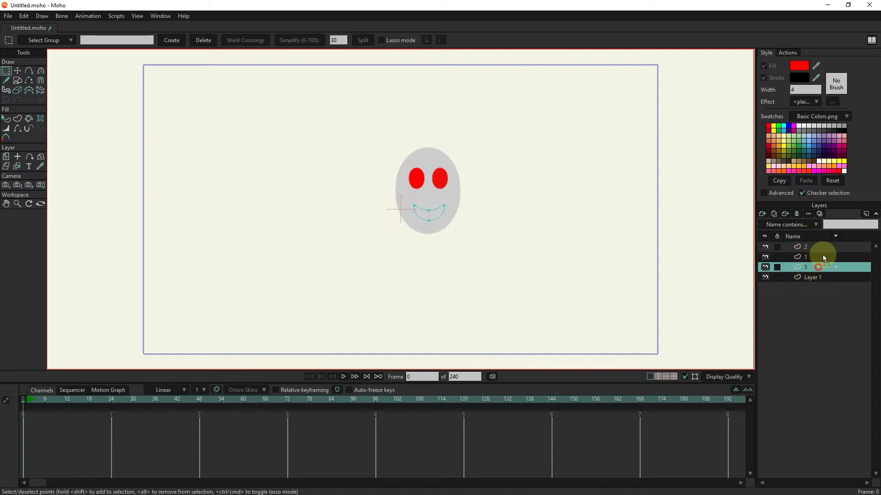
left_click_drag(823, 258, 829, 246)
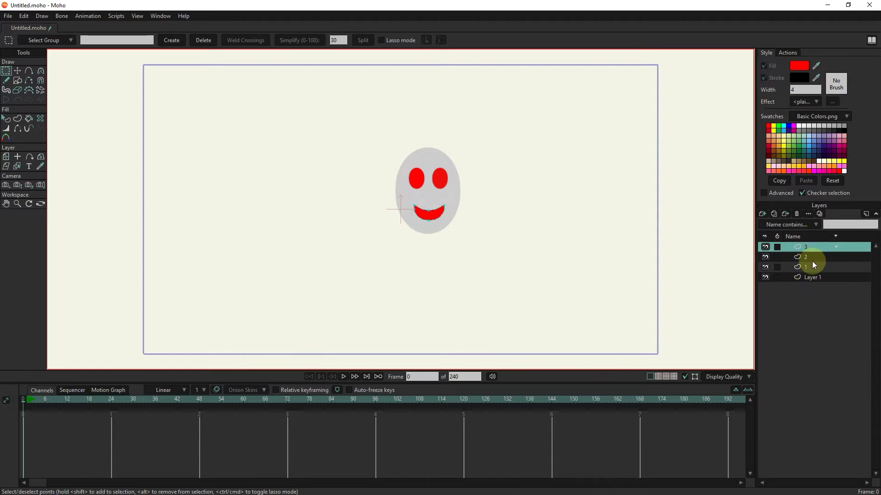
left_click(765, 214)
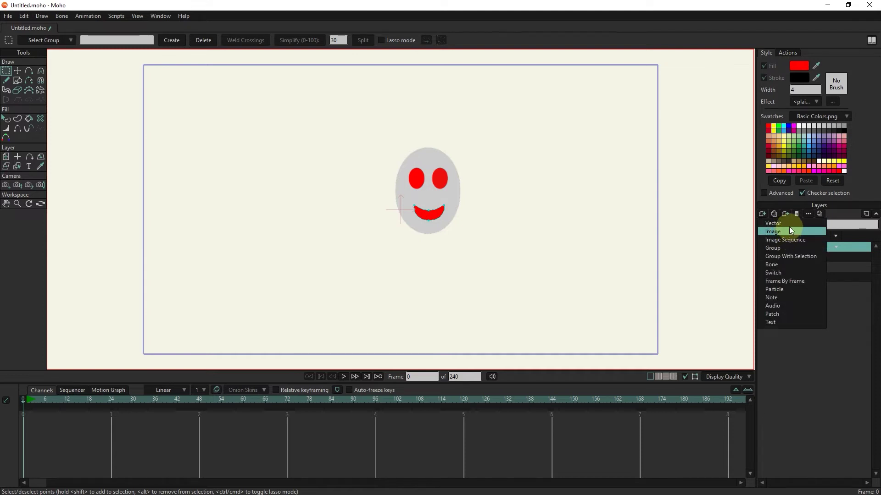
Import the bandicam character picture as an image layer and move it to the canvas centre.
left_click(793, 238)
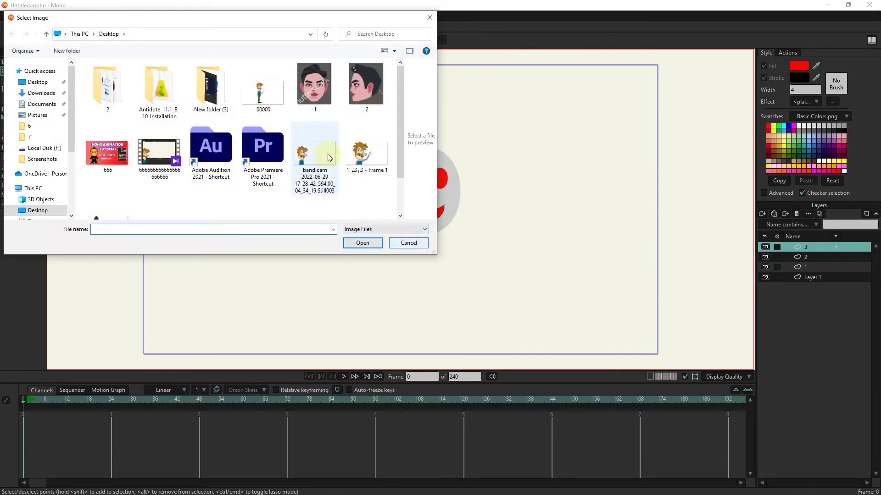
left_click(313, 159)
left_click(359, 240)
left_click_drag(193, 225, 406, 169)
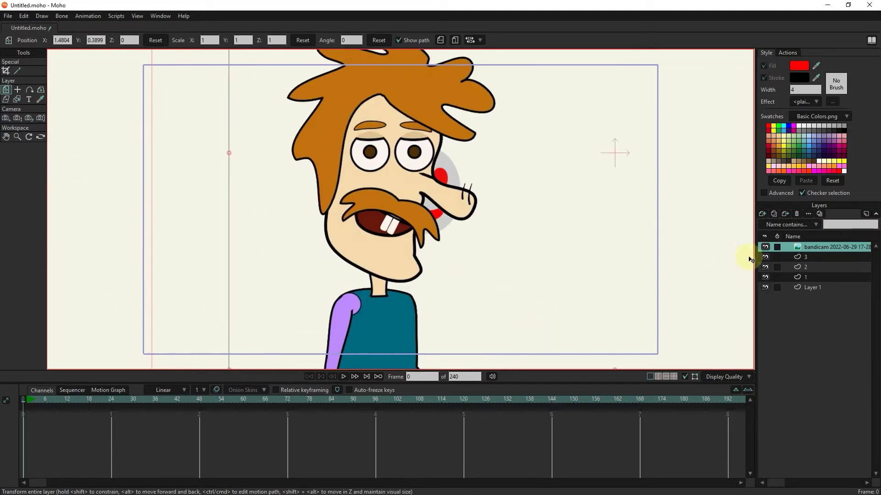
left_click(765, 215)
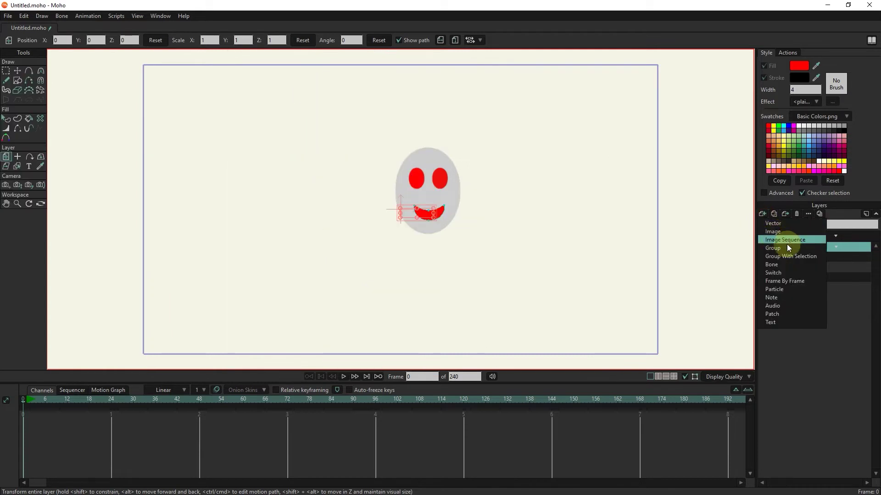
Add group Layer 5, drag layer 3 into it, and select the group.
left_click(773, 248)
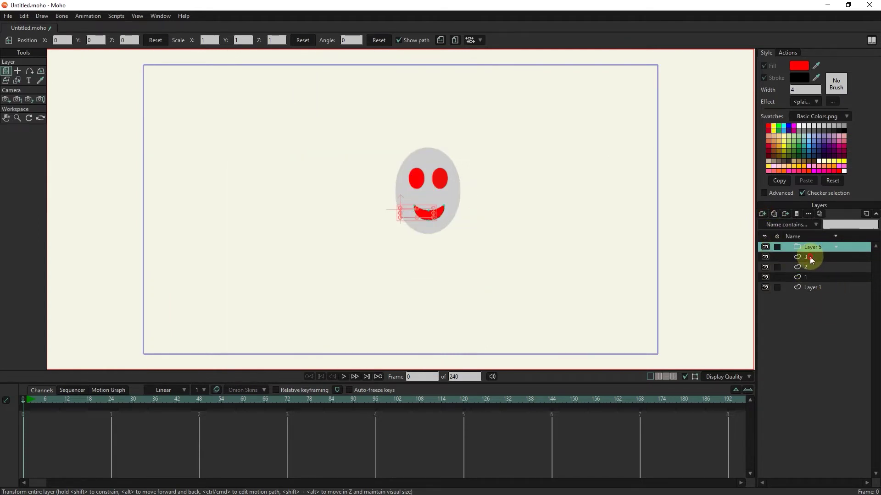
left_click_drag(810, 257, 809, 247)
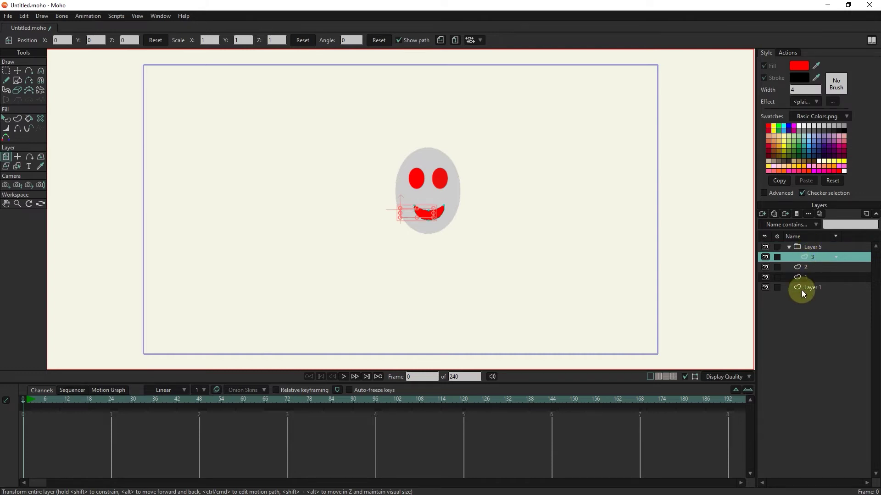
left_click(788, 246)
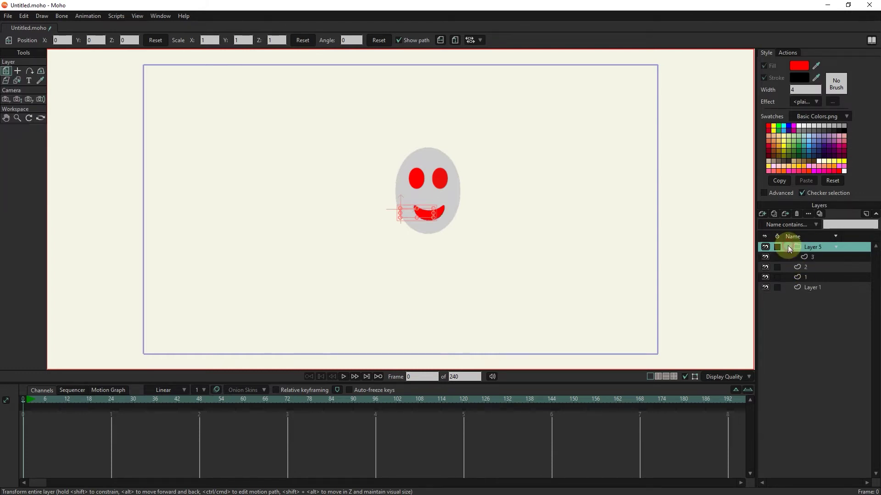
left_click(762, 214)
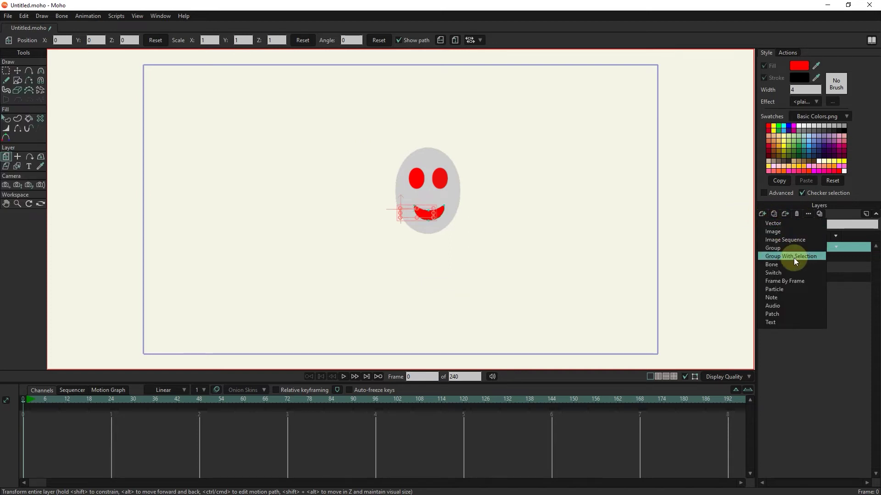
Select layers 3, 2 and 1 and group them with Group With Selection.
left_click(844, 304)
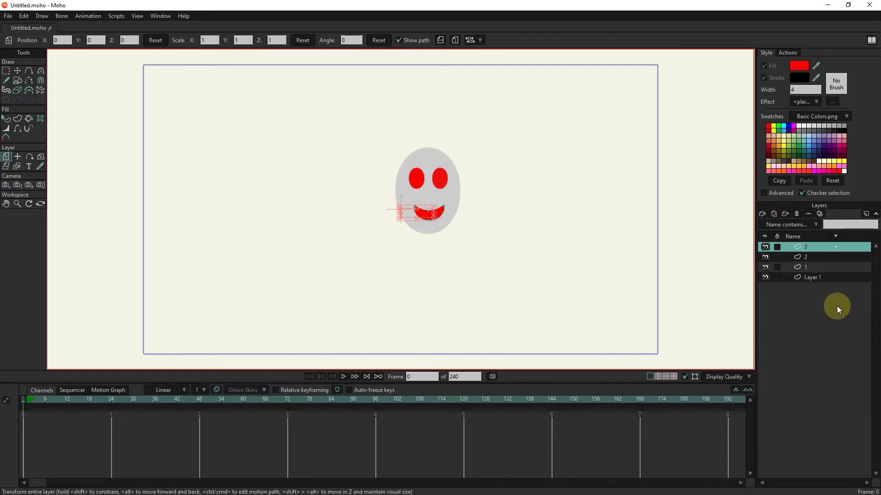
left_click(816, 267, "ctrl")
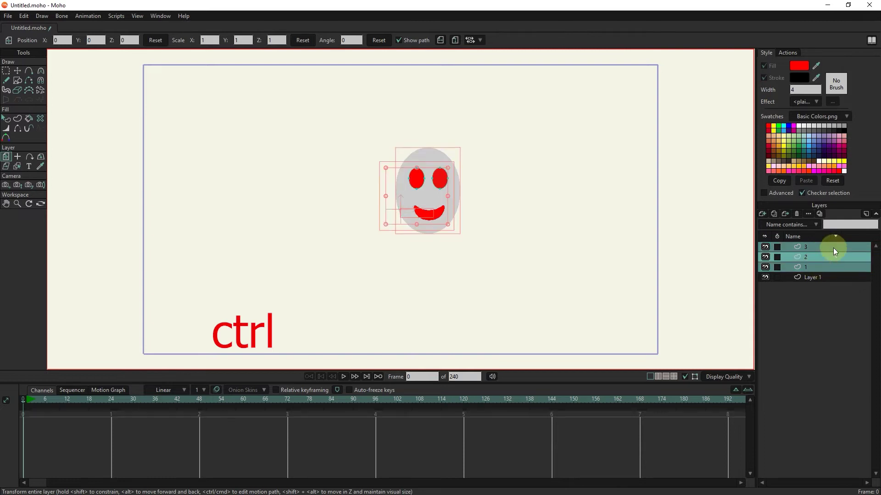
left_click(762, 214)
left_click(794, 255)
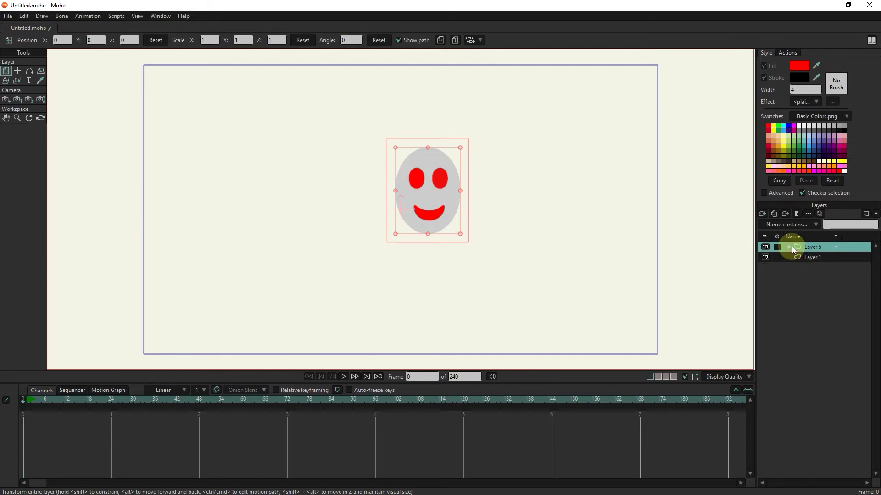
left_click(762, 214)
Add bone layer Layer 5, drag layers 2 and 3 into it, then undo twice.
left_click(817, 264)
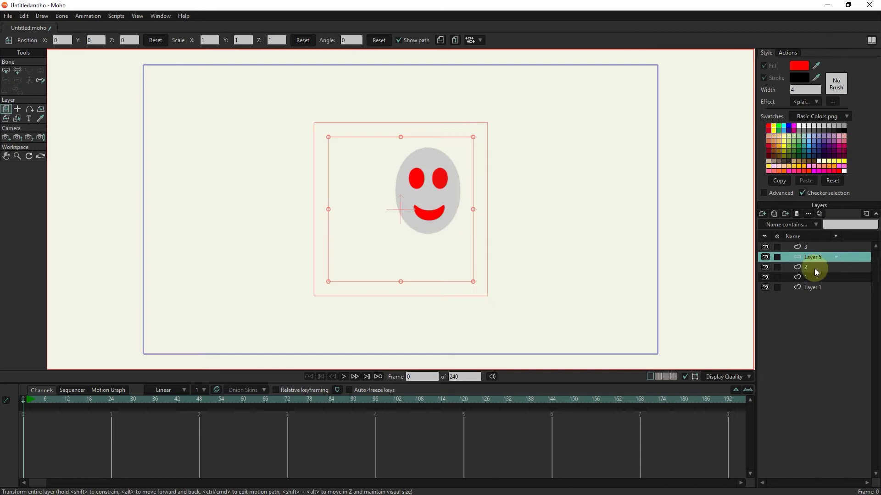
left_click_drag(813, 269, 814, 257)
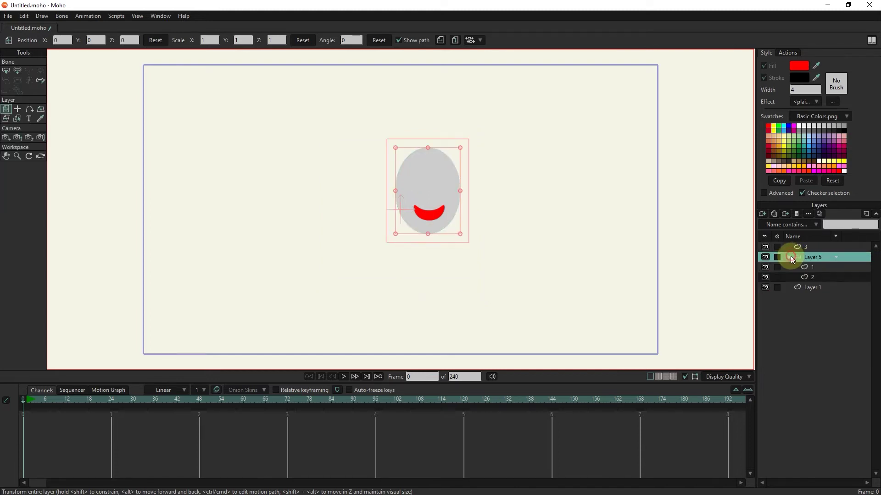
left_click_drag(799, 245, 797, 258)
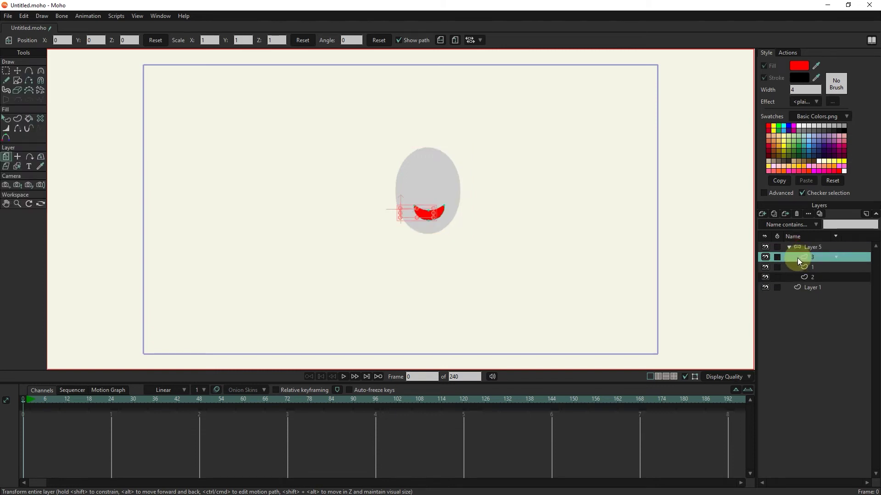
left_click(794, 246)
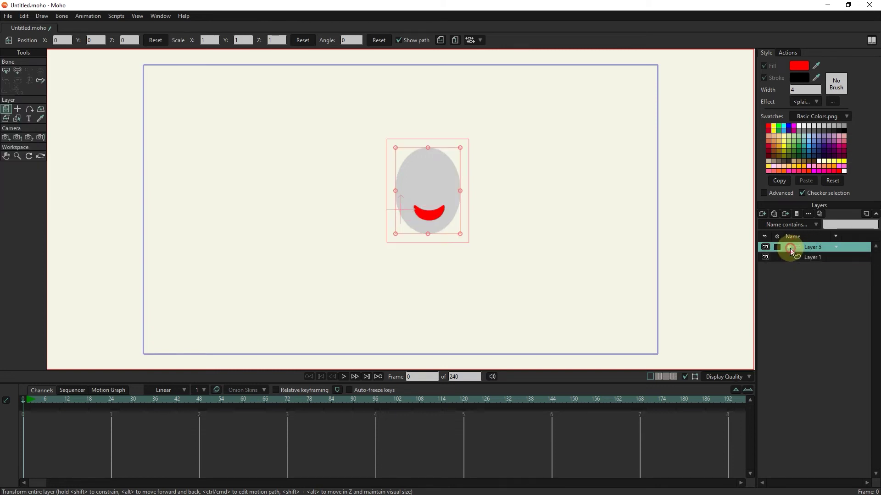
key("ctrl+z")
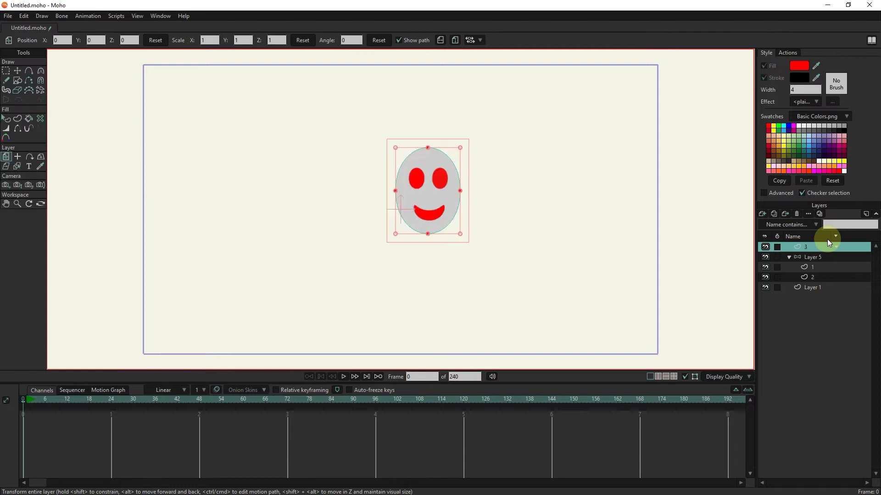
key("ctrl+z")
Add switch layer Layer 5, move layer 2 into it, and duplicate it as 2 2.
left_click(762, 215)
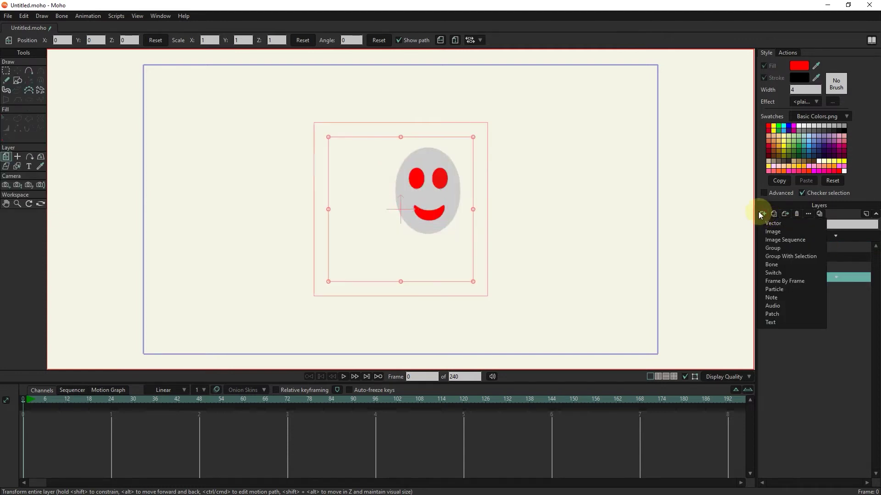
left_click(780, 272)
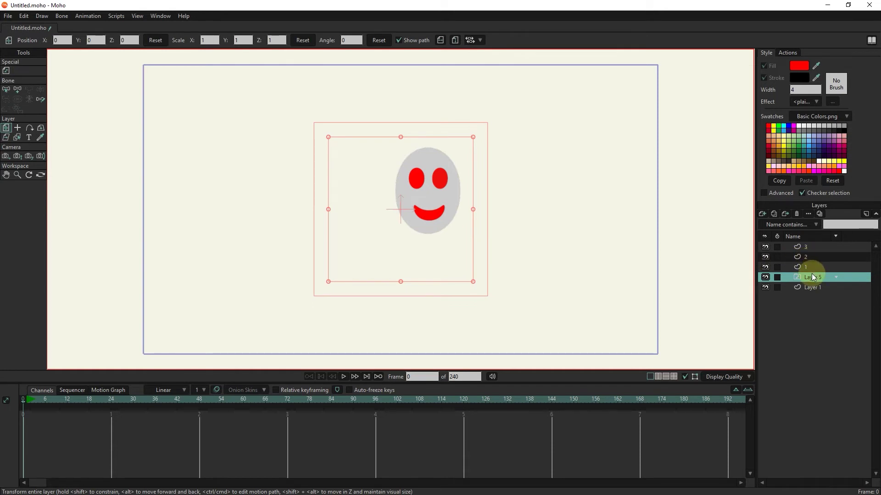
left_click(816, 255)
left_click_drag(816, 277, 821, 266)
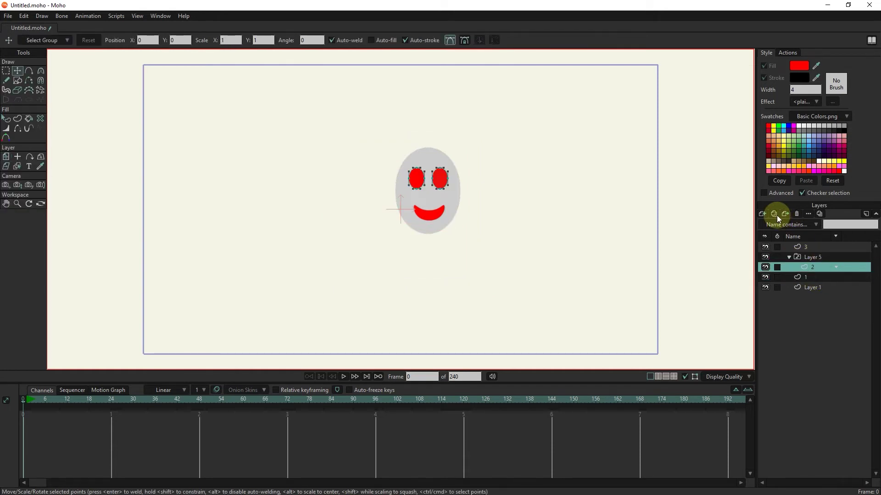
left_click(774, 214)
double_click(811, 268)
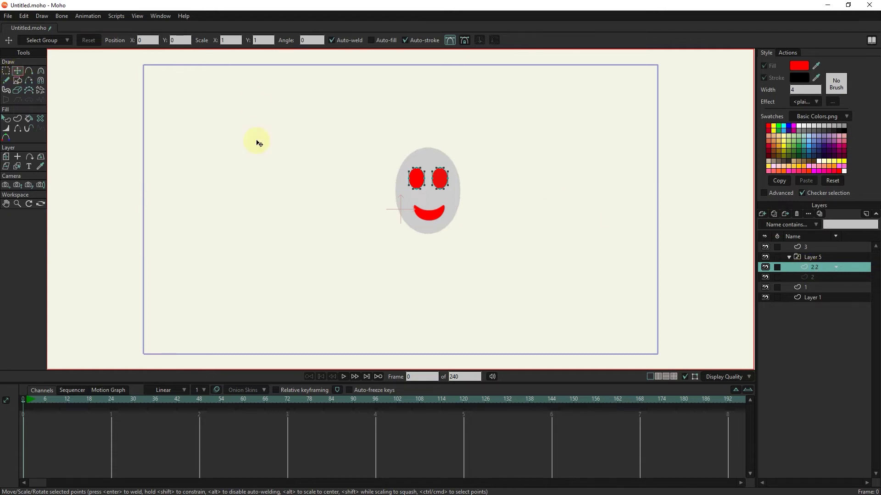
scroll(444, 174, "up", 3)
Squash the eyes flat in sub-layer 2 2, then select sub-layer 2 with round eyes.
left_click(6, 71)
left_click_drag(477, 142, 367, 174)
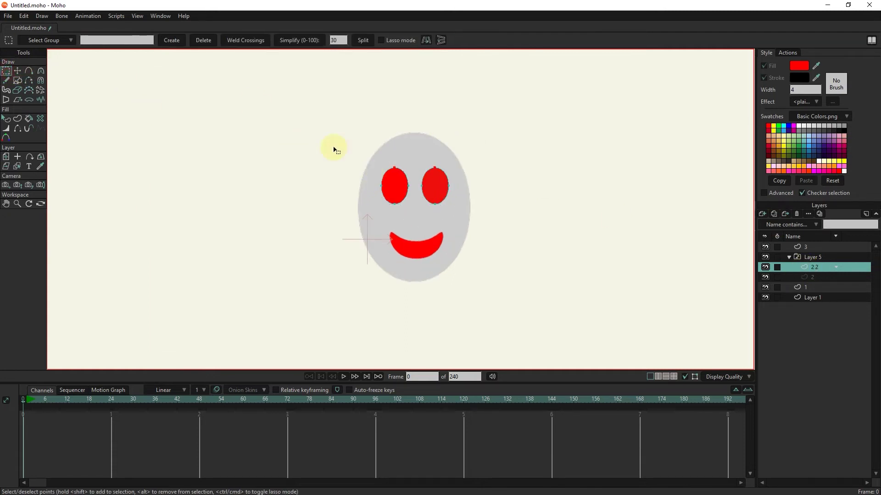
left_click(436, 168)
left_click(18, 70)
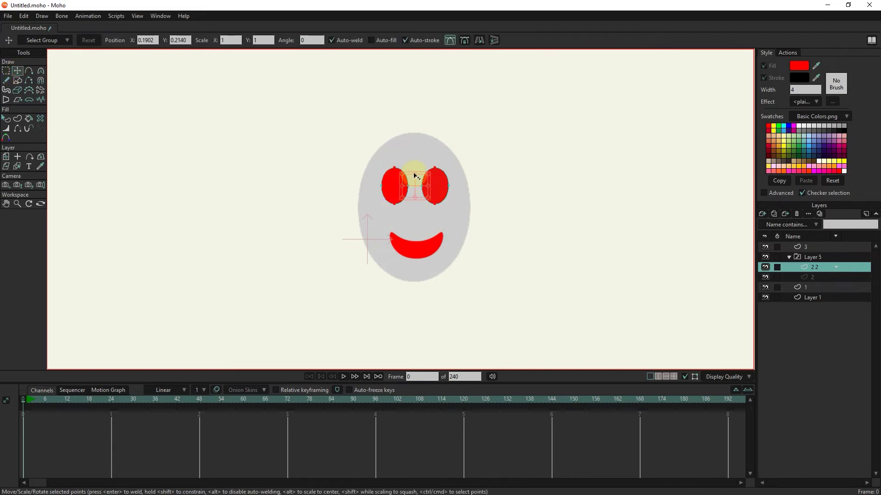
left_click_drag(414, 176, 417, 187)
left_click(5, 71)
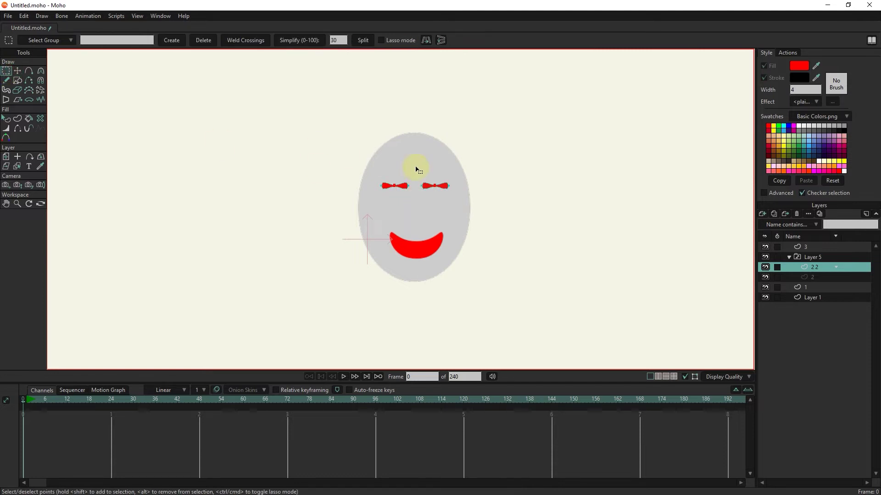
left_click(40, 71)
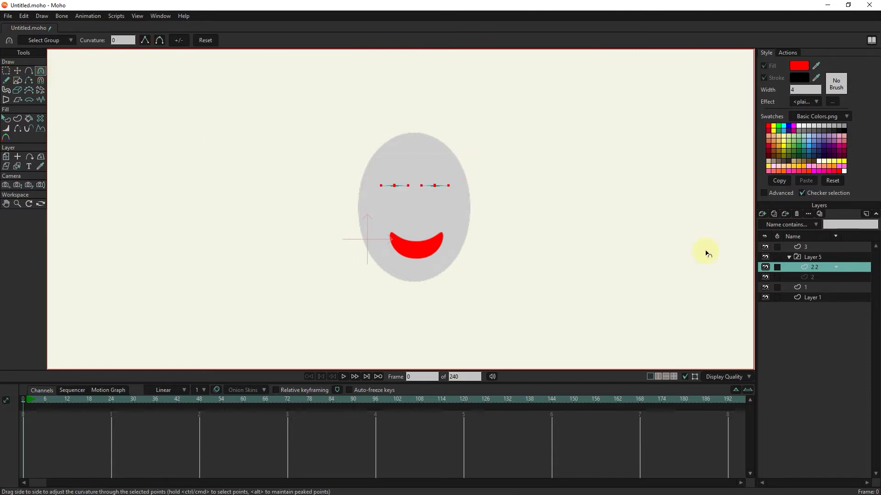
left_click(816, 277)
left_click(820, 269)
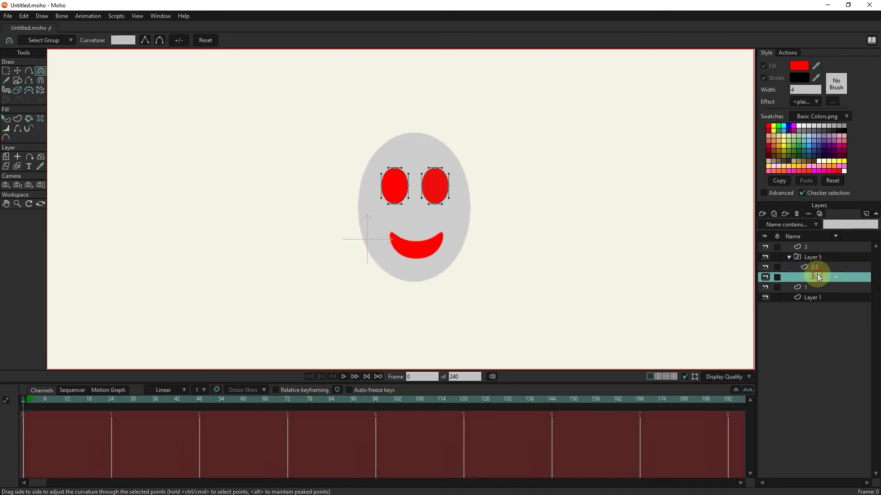
left_click(762, 213)
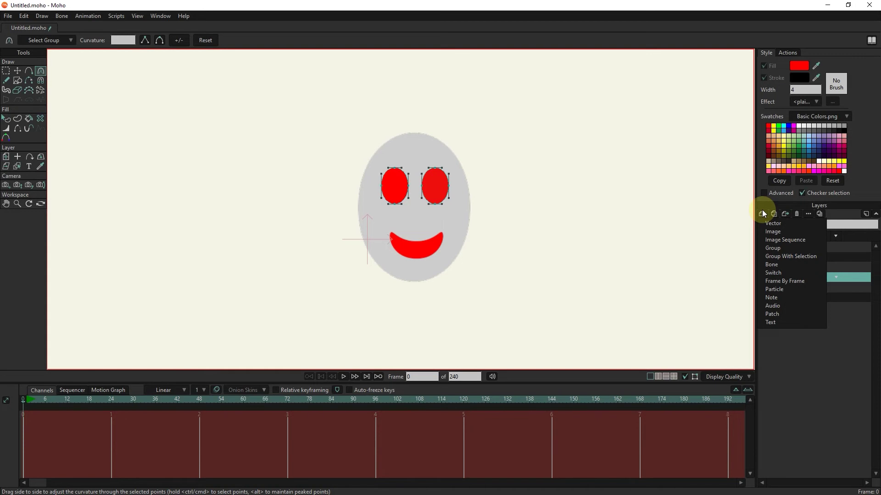
Add a new frame-by-frame layer, Layer 3.
left_click(788, 281)
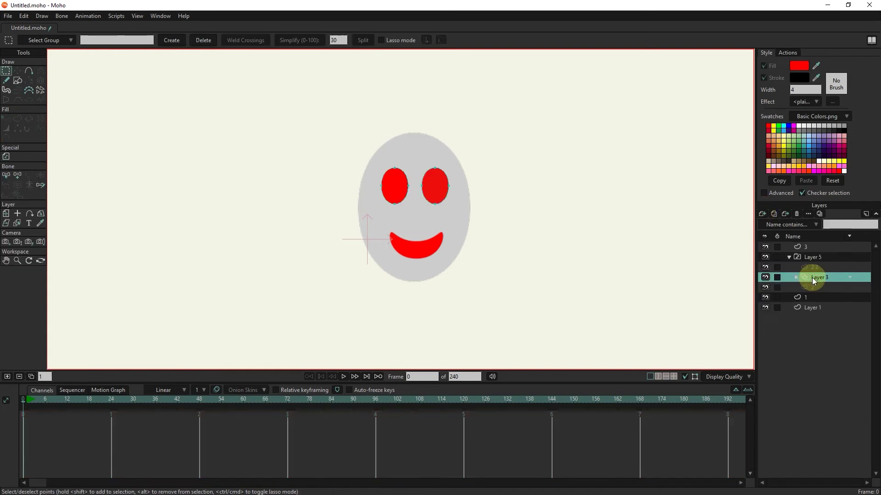
left_click(762, 213)
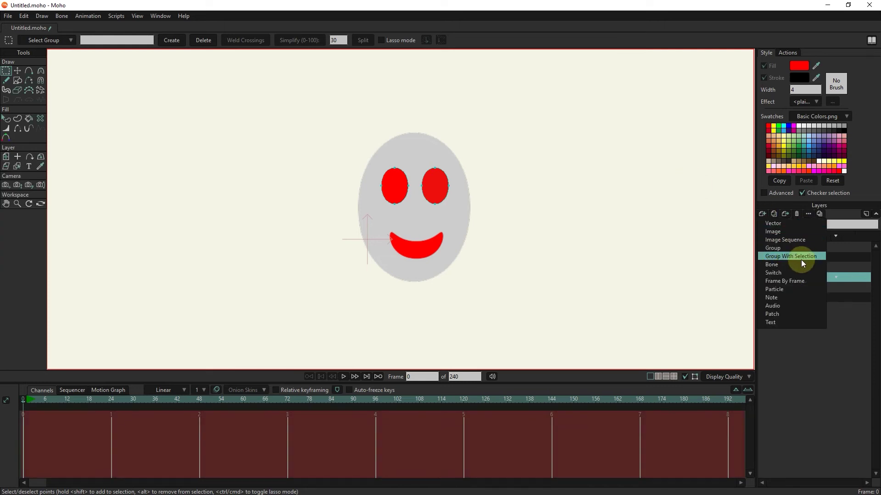
Add a particle layer and a new vector layer, both keeping default names.
left_click(778, 289)
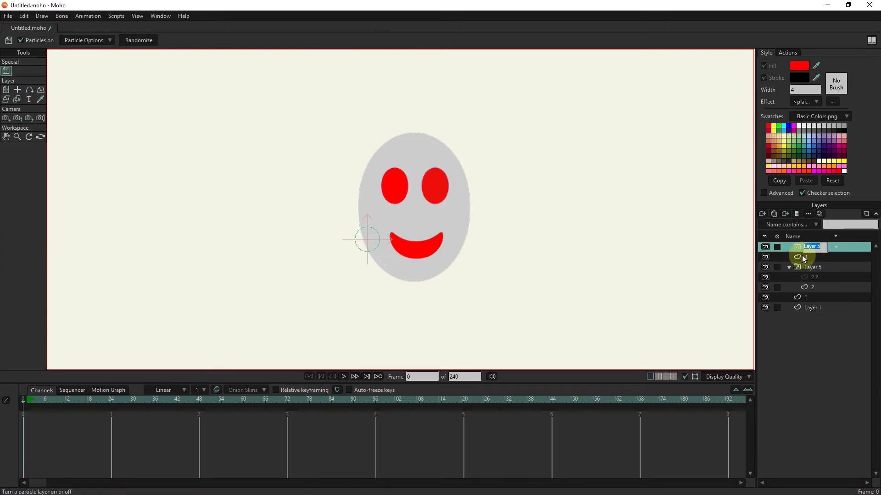
double_click(811, 247)
key("Return")
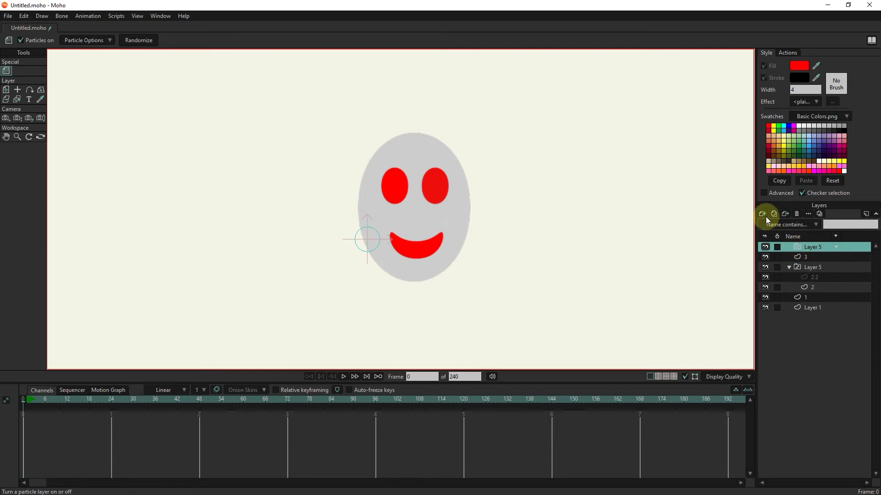
left_click(761, 214)
key("Return")
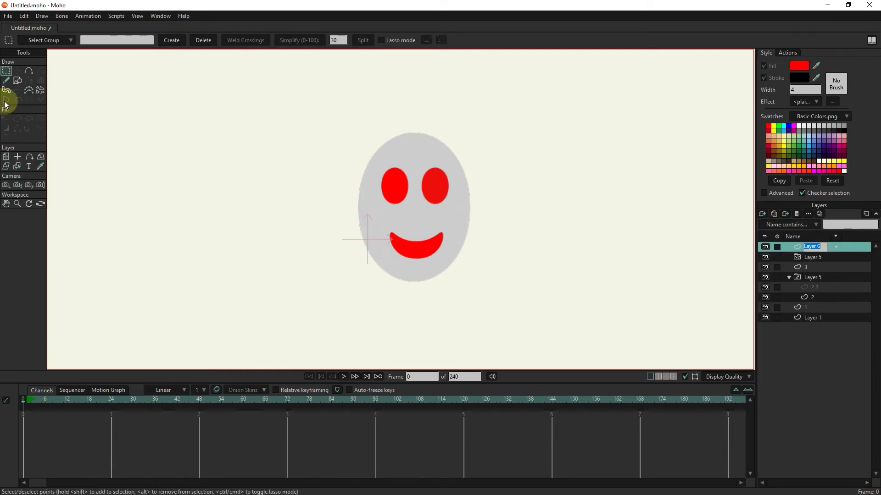
Draw a small ellipse left of the face and fill it light blue.
left_click(17, 81)
mouse_move(169, 160)
left_mouse_down()
mouse_move(218, 186)
mouse_move(199, 187)
left_mouse_up()
left_click(6, 119)
left_click(200, 176)
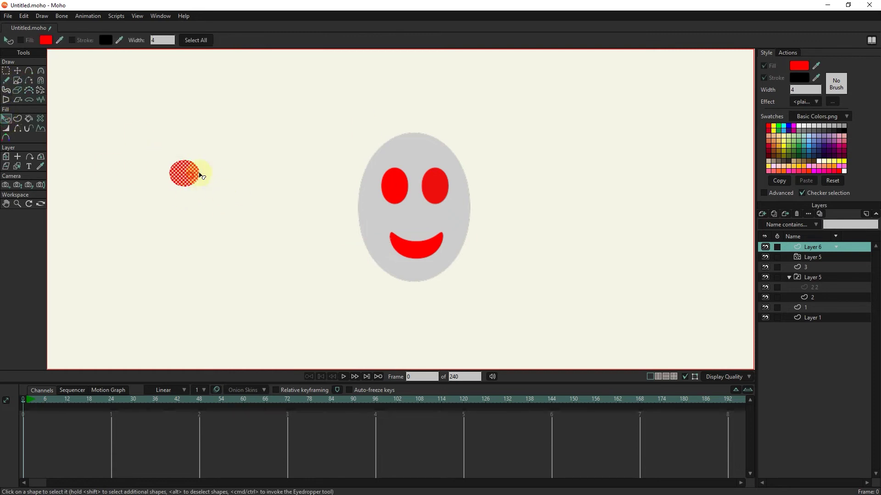
left_click(798, 66)
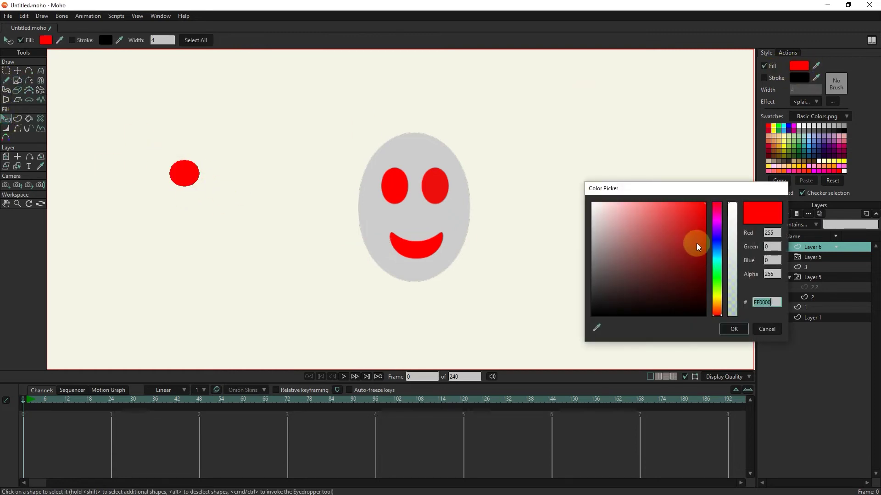
left_click(716, 250)
left_click_drag(688, 230, 672, 210)
left_click(733, 329)
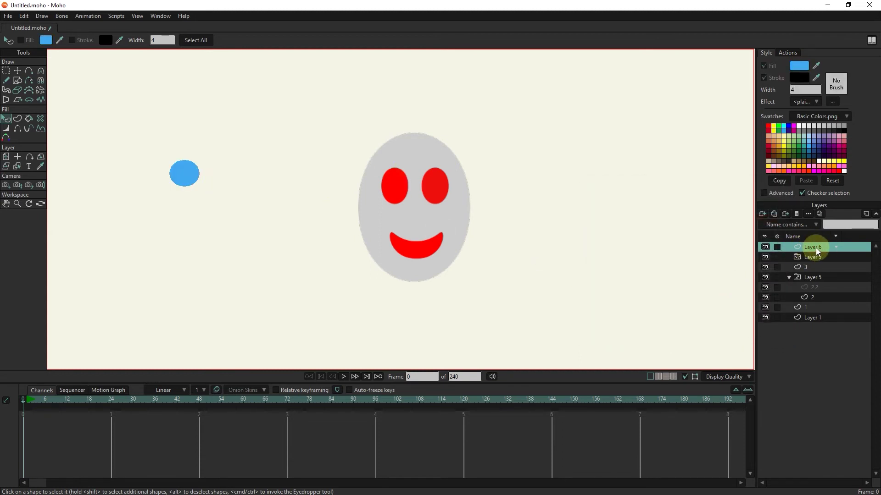
Move Layer 6 into the particle layer, preview the particles, then delete the particle layer.
left_click_drag(817, 251, 812, 259)
left_click(810, 246)
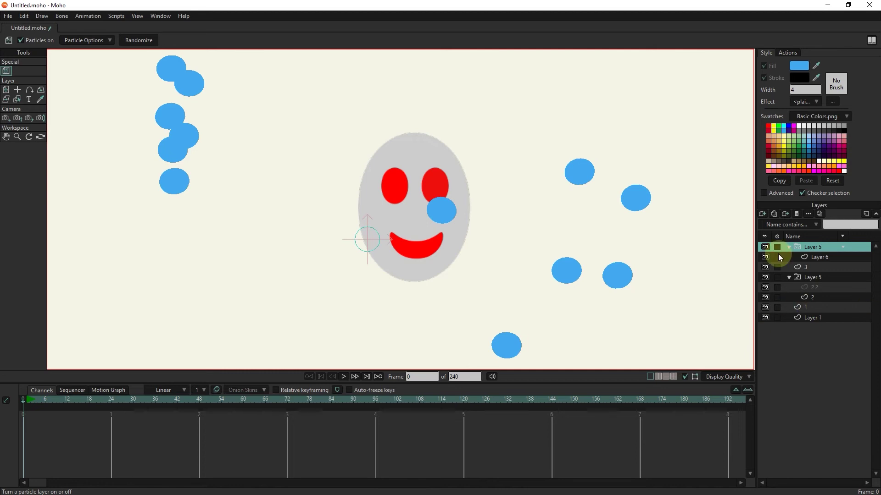
left_click(797, 214)
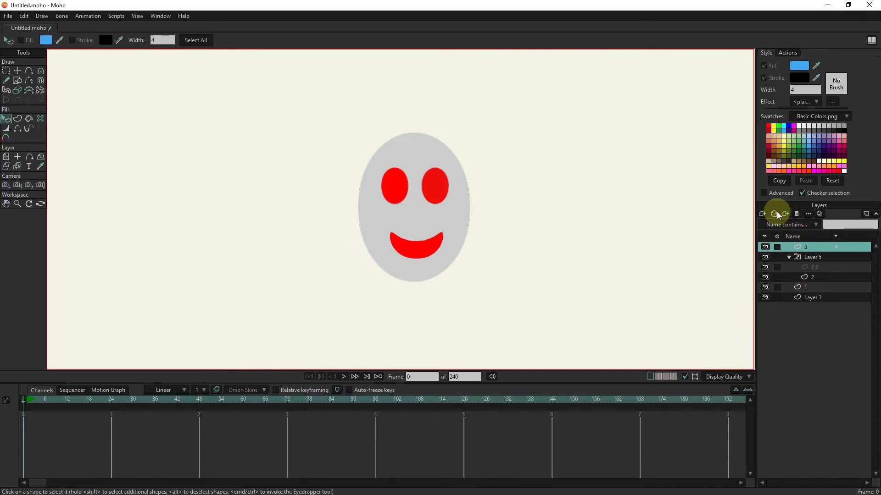
Import the Desktop MP3 song as an audio layer, then delete that layer again.
left_click(762, 215)
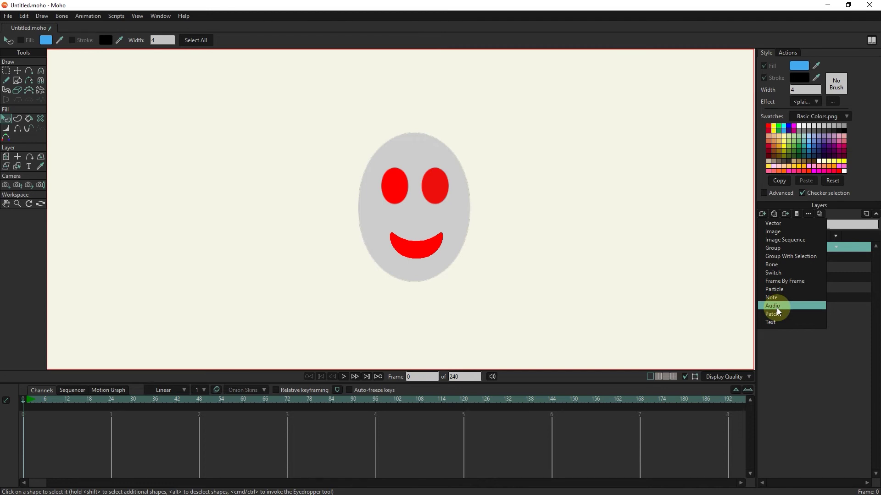
left_click(774, 306)
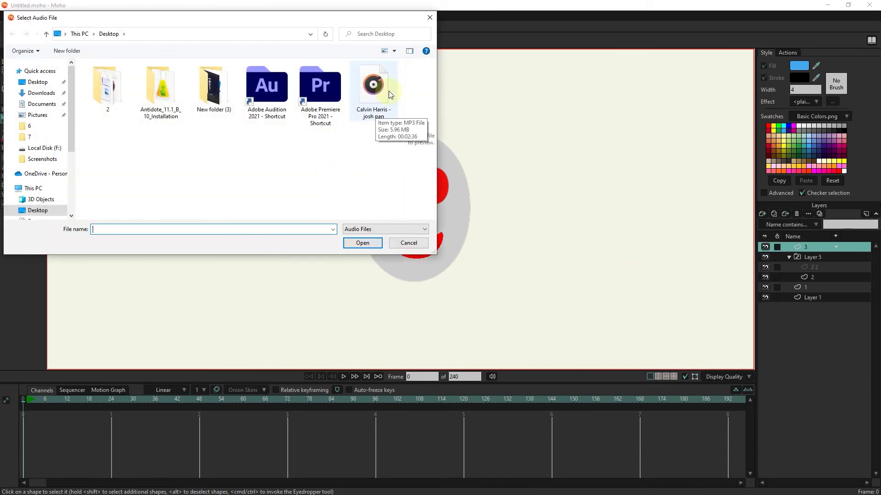
left_click(388, 92)
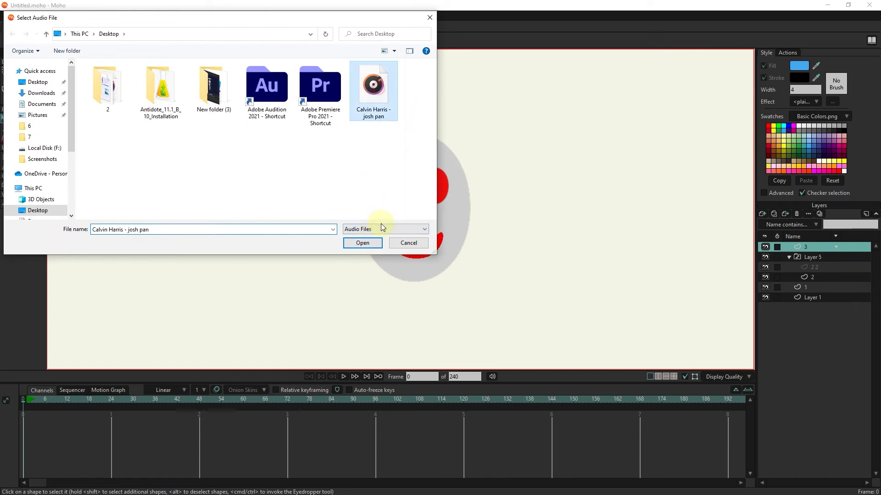
left_click(361, 243)
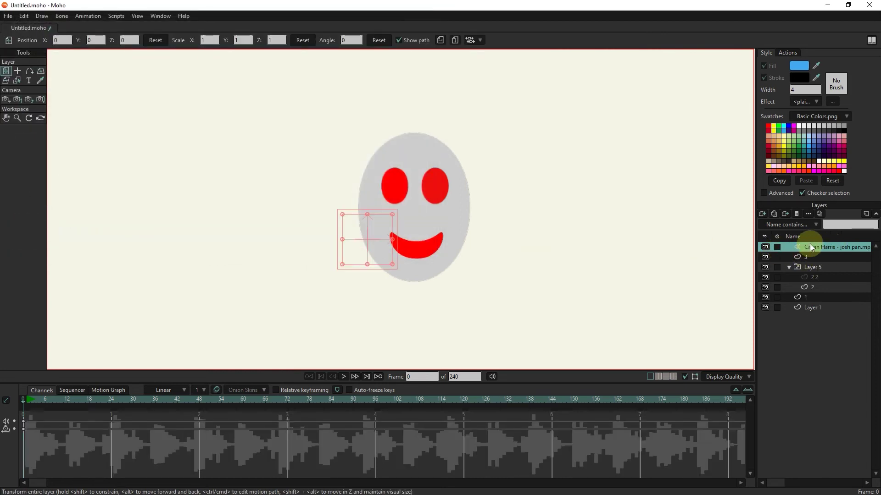
left_click(795, 214)
Add a vector layer and draw a blue ellipse left of the face.
left_click(762, 214)
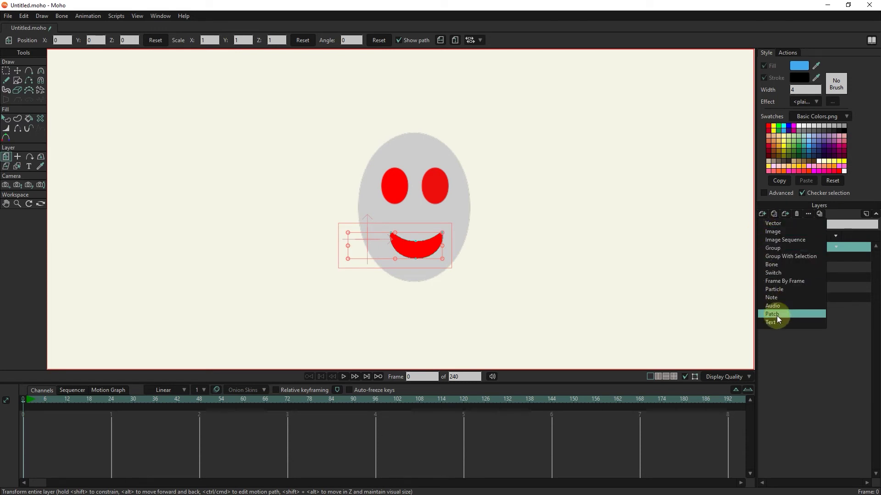
left_click(788, 314)
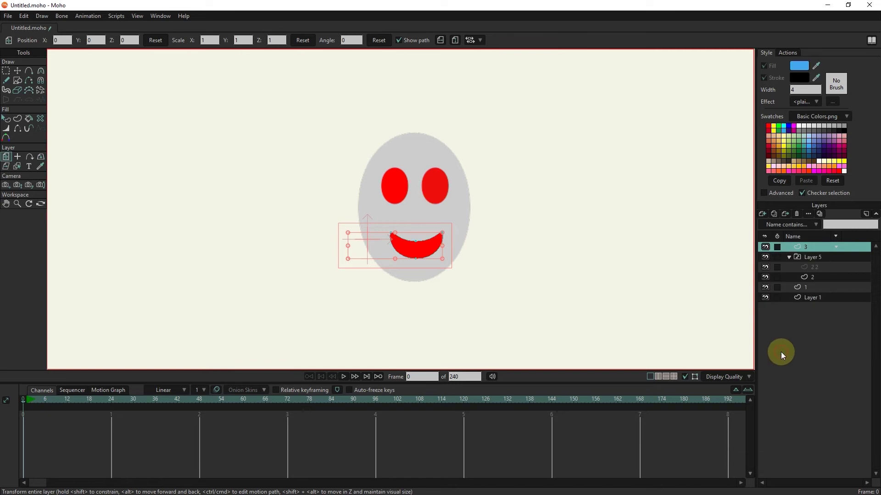
left_click(17, 81)
left_click_drag(129, 167, 218, 198)
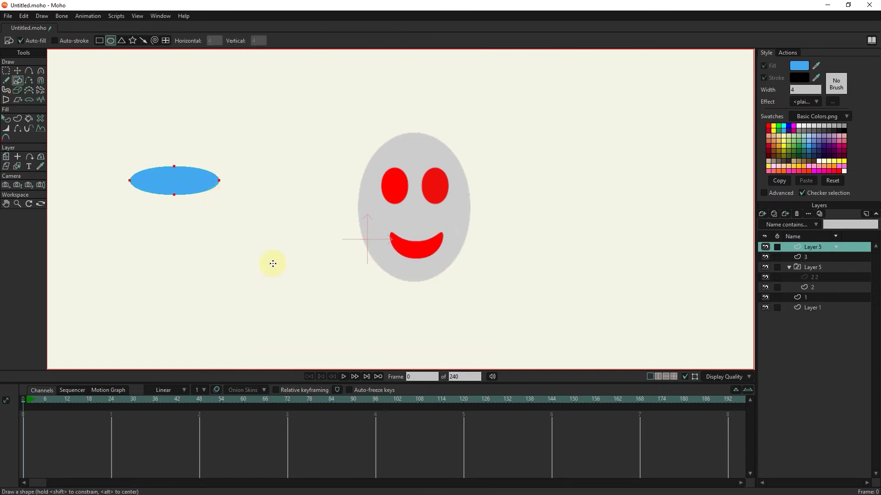
Add vector Layer 6 with a second blue ellipse overlapping the first.
left_click(763, 214)
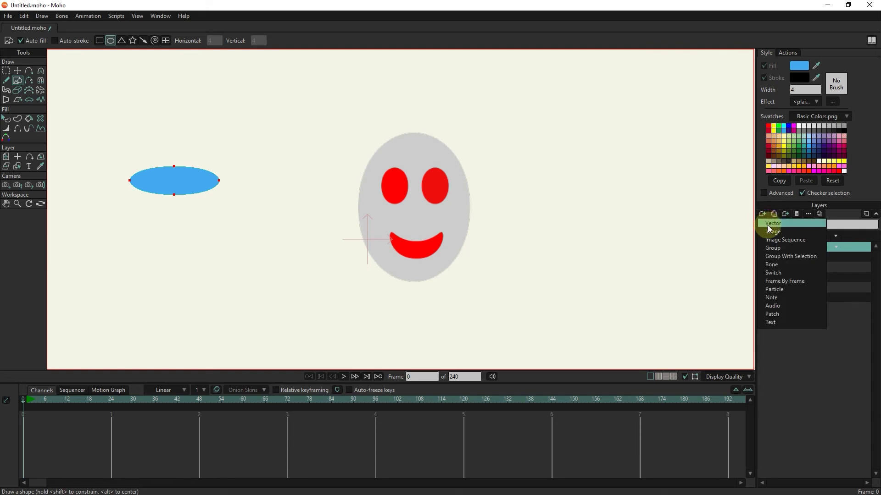
left_click(767, 225)
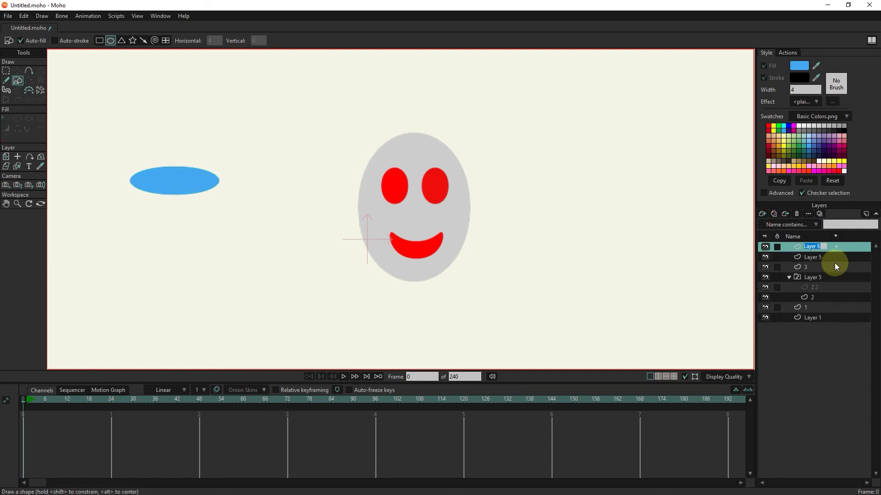
key("Return")
left_click_drag(197, 167, 281, 193)
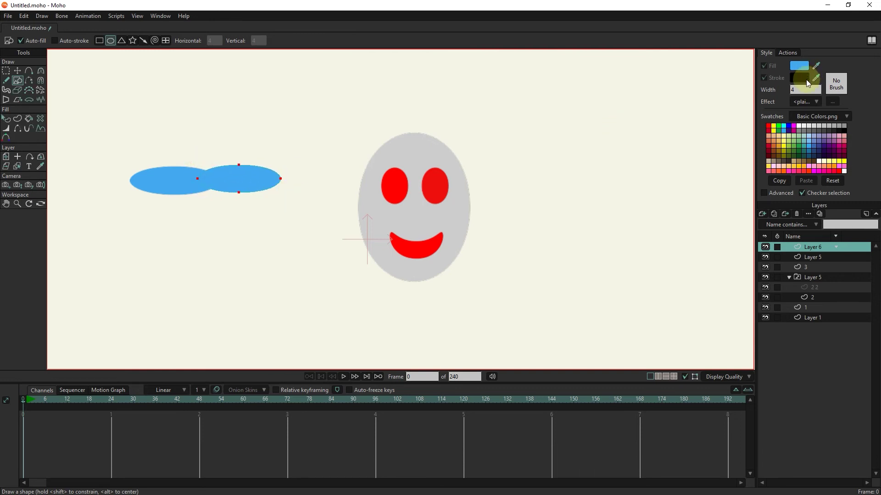
left_click(5, 119)
Give the right blue ellipse a black outline.
left_click(237, 185)
left_click(72, 40)
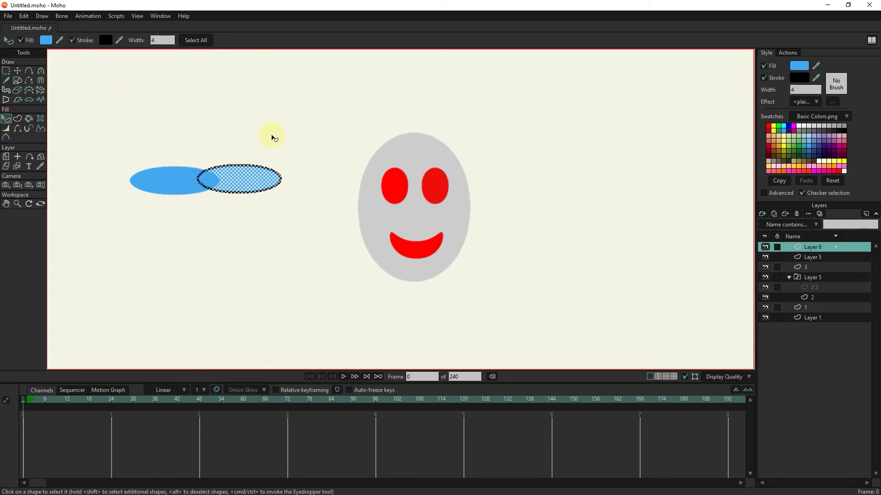
left_click(272, 136)
Add a patch layer targeting Layer 5.
left_click(762, 214)
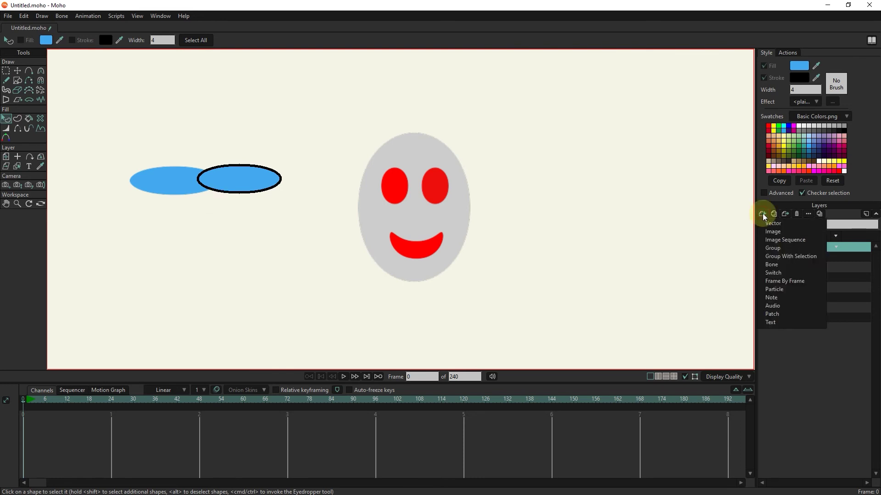
left_click(780, 314)
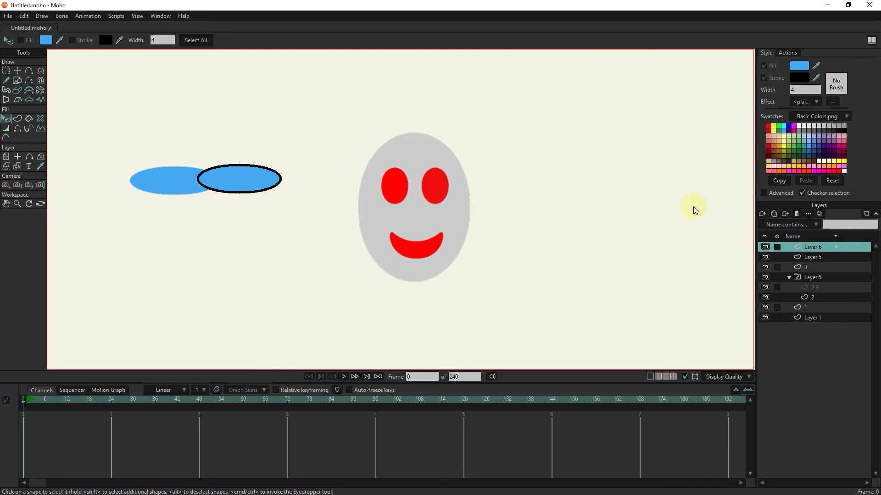
left_click(568, 156)
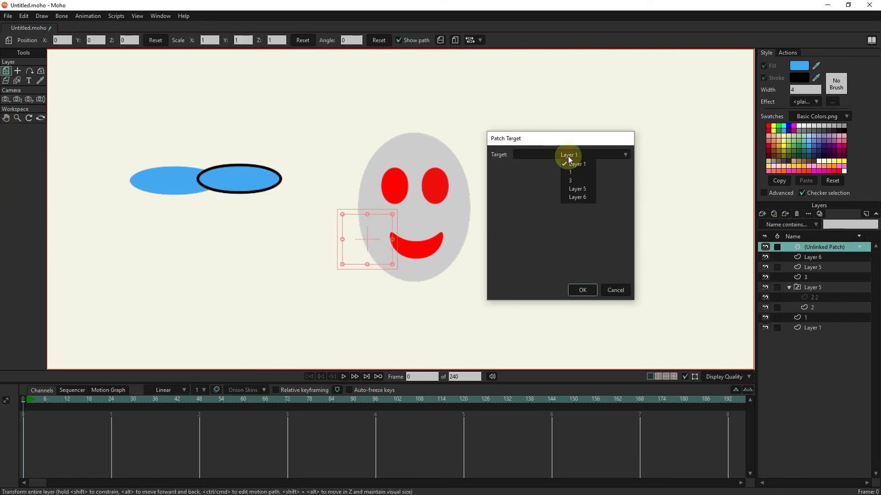
left_click(581, 188)
left_click(582, 290)
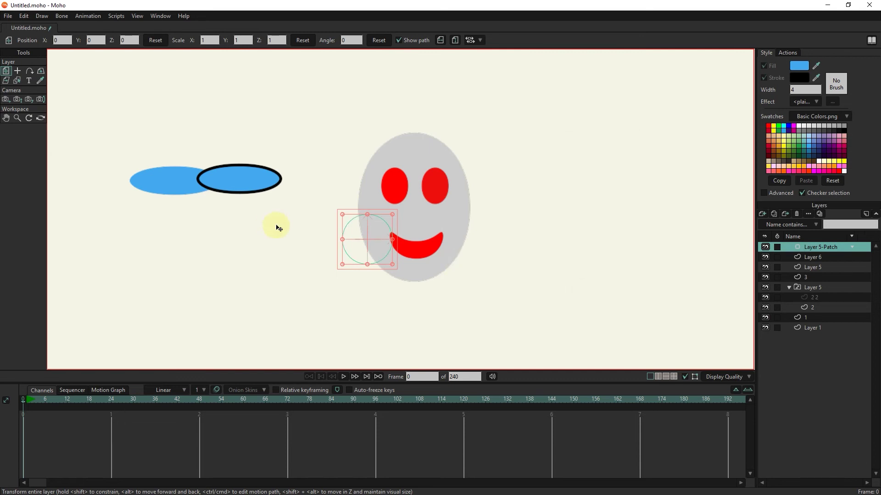
Position the patch circle over the overlap of the two blue ellipses.
left_click_drag(305, 224, 200, 177)
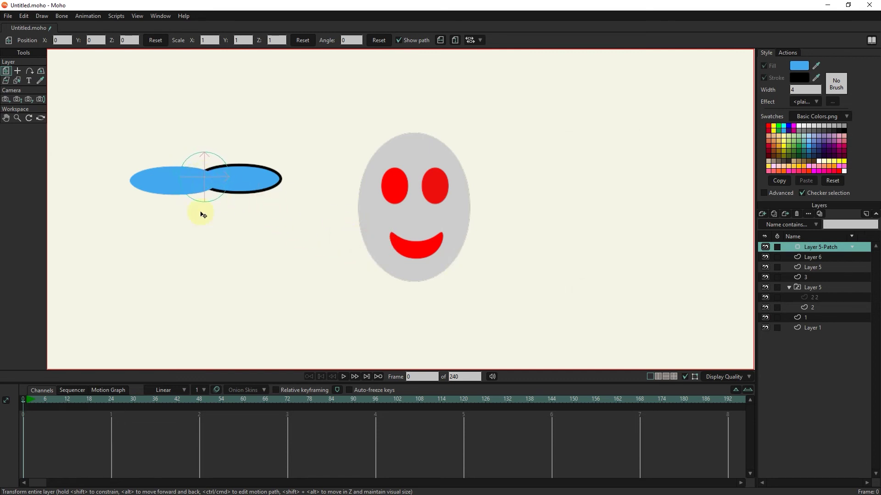
mouse_move(201, 177)
left_mouse_down()
mouse_move(200, 208)
mouse_move(205, 184)
left_mouse_up()
left_click_drag(223, 224, 212, 194)
left_click(762, 214)
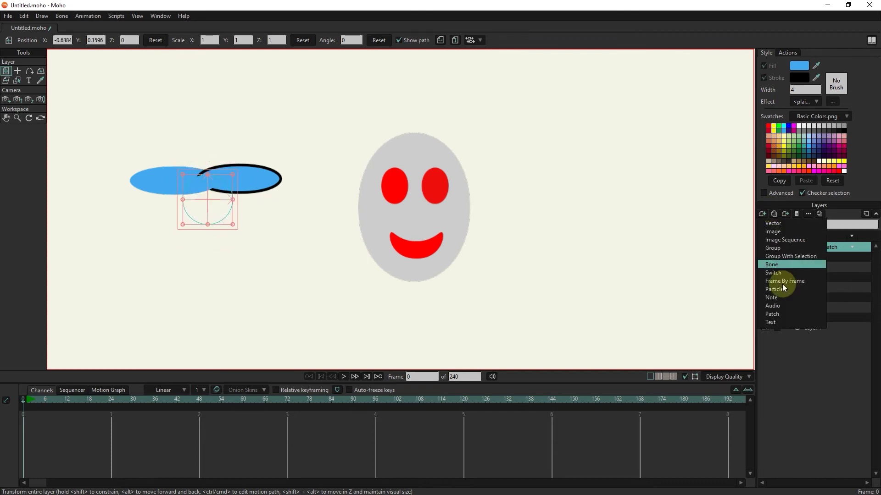
left_click(784, 322)
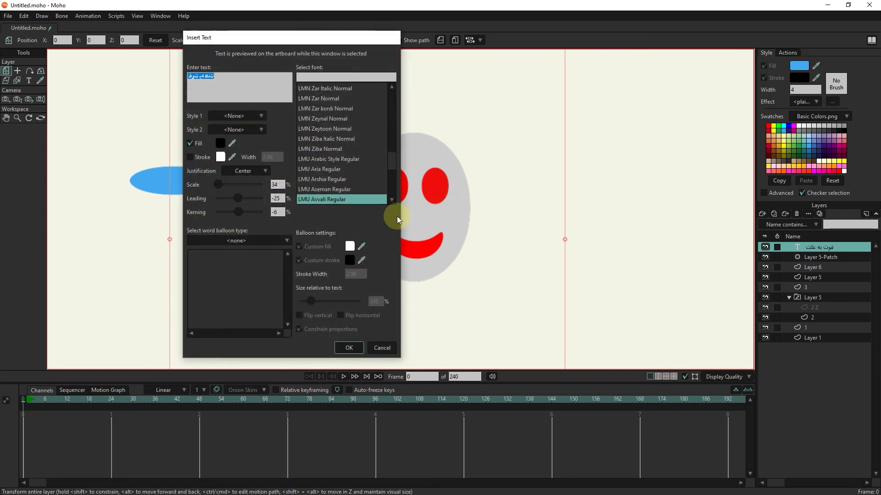
left_click(382, 348)
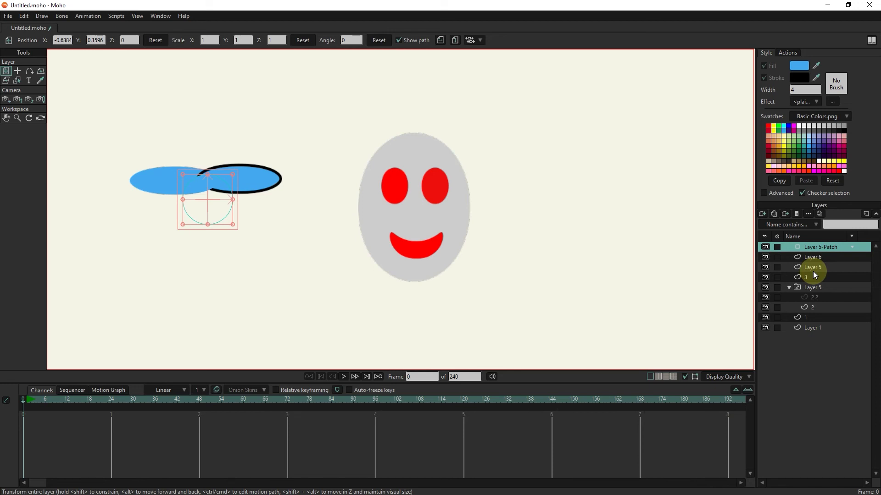
Duplicate Layer 6 twice, placing Layer 2's ellipse lower-left and Layer 3's right of the face.
left_click(819, 254)
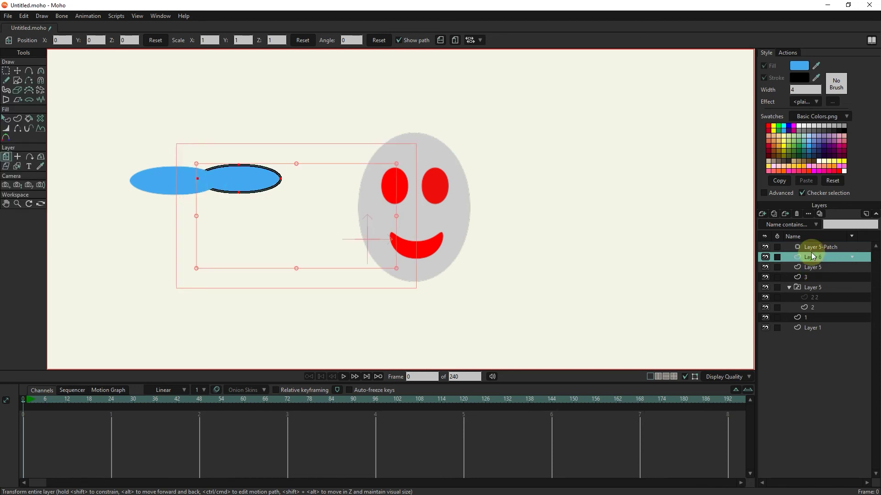
left_click(774, 213)
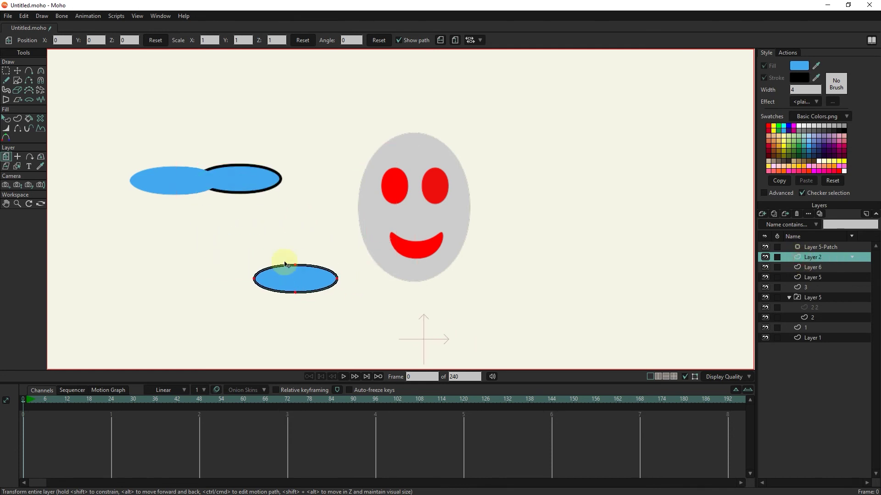
left_click_drag(254, 200, 290, 276)
left_click(775, 214)
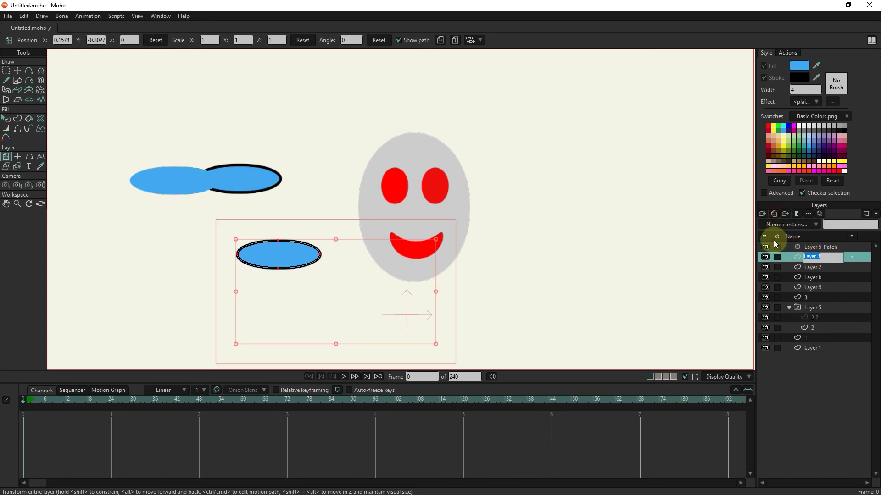
mouse_move(275, 252)
left_mouse_down()
mouse_move(545, 220)
mouse_move(557, 211)
left_mouse_up()
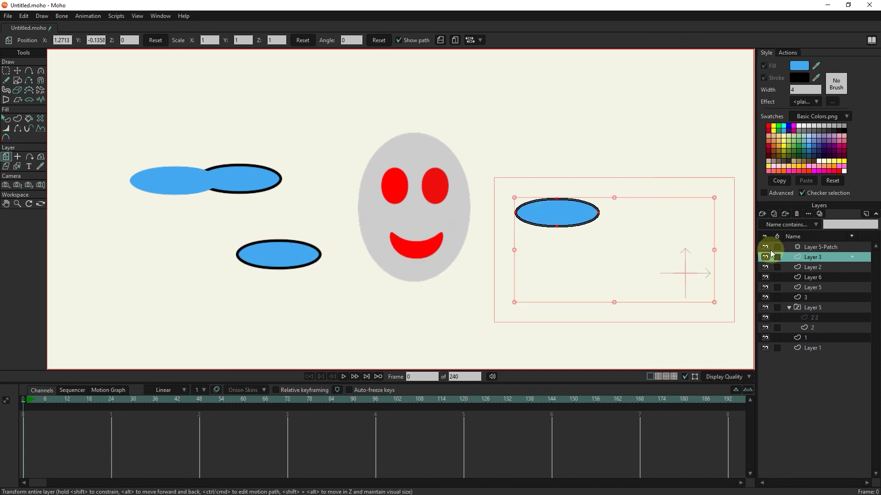
Duplicate again as Layer 4 and move its ellipse lower on the right.
left_click(785, 214)
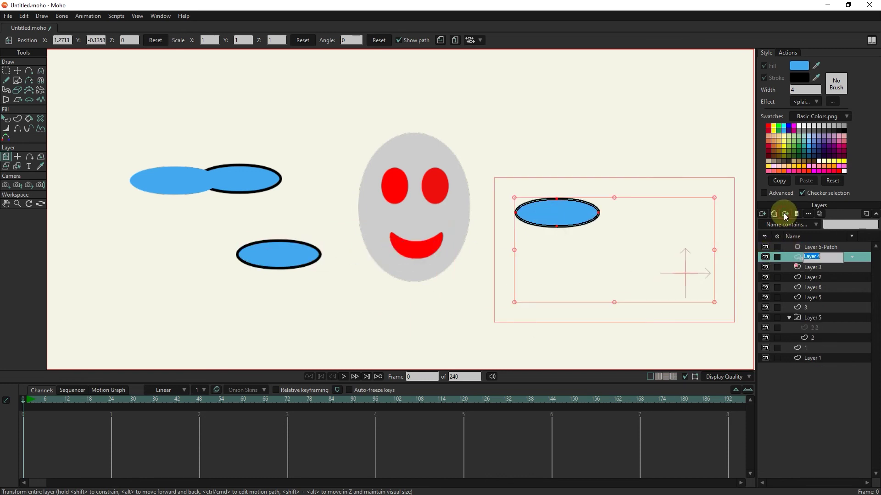
double_click(800, 258)
key("Return")
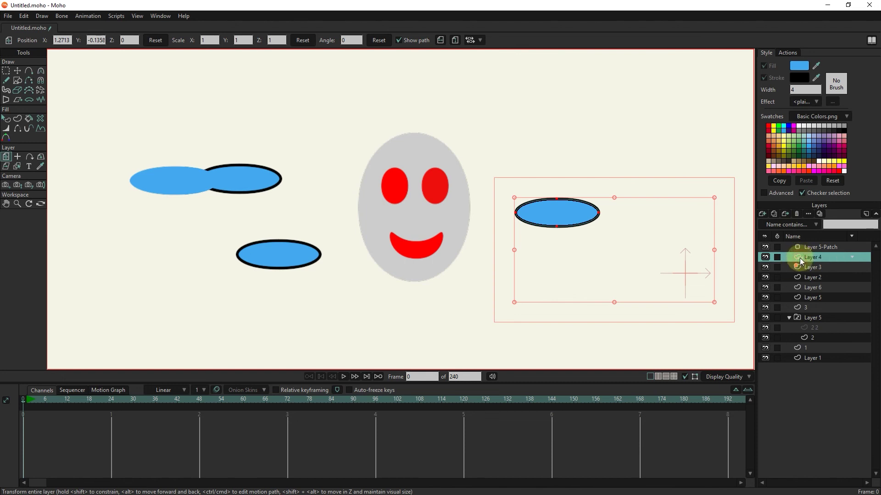
left_click_drag(569, 213, 572, 268)
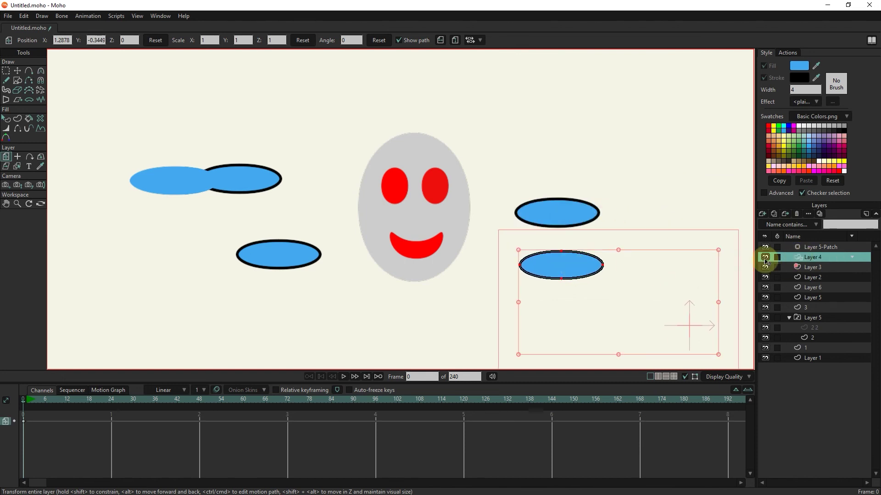
Fill both right-side ellipses with red.
left_click(813, 268)
left_click(6, 118)
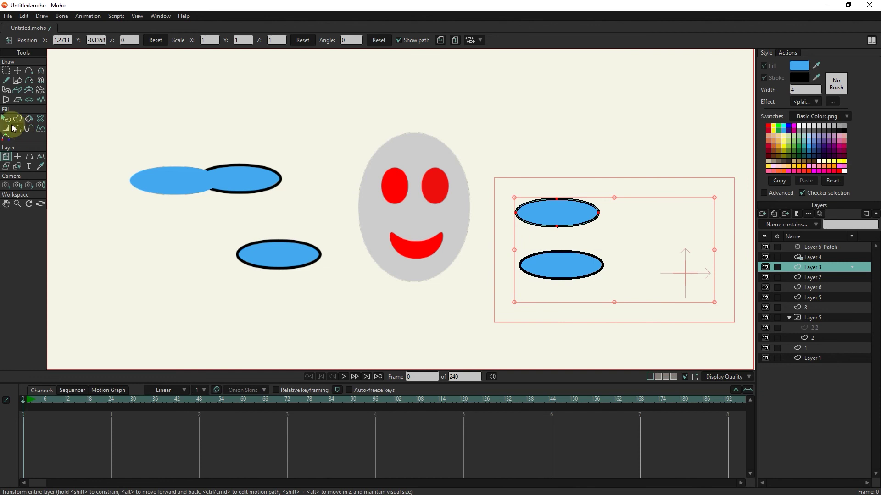
left_click(567, 216)
left_click(799, 66)
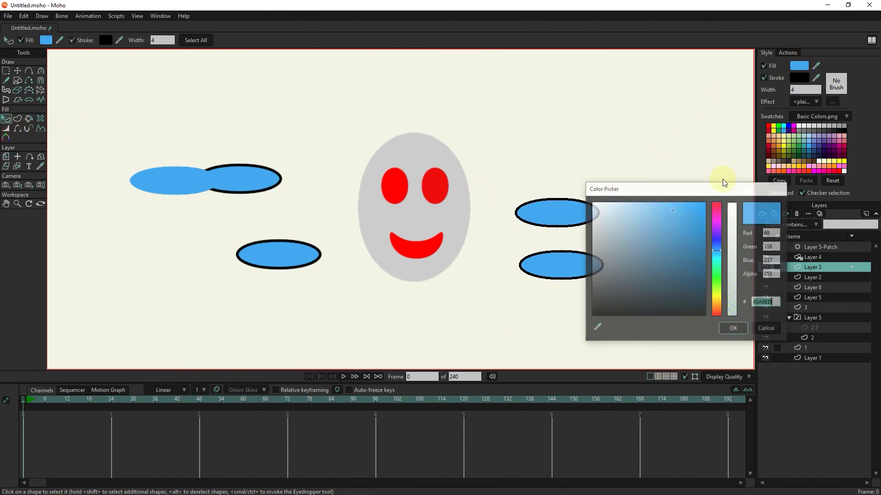
left_click(716, 205)
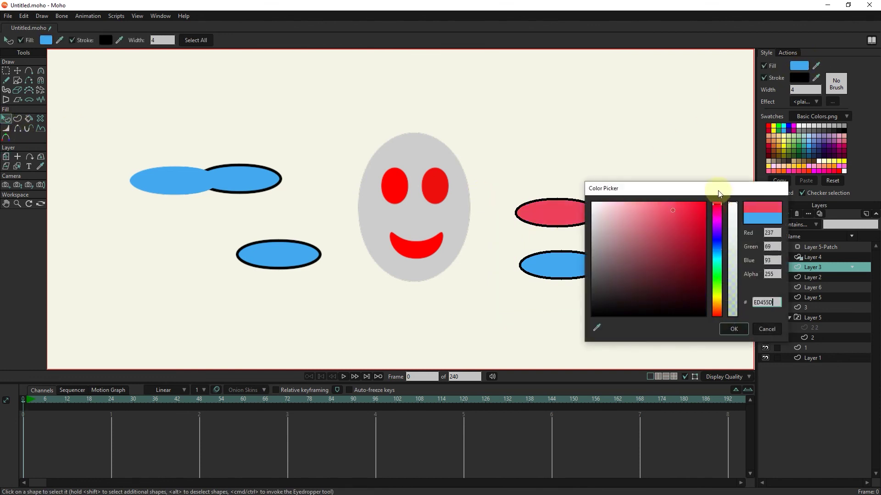
left_click(734, 329)
left_click(548, 268)
left_click(813, 268)
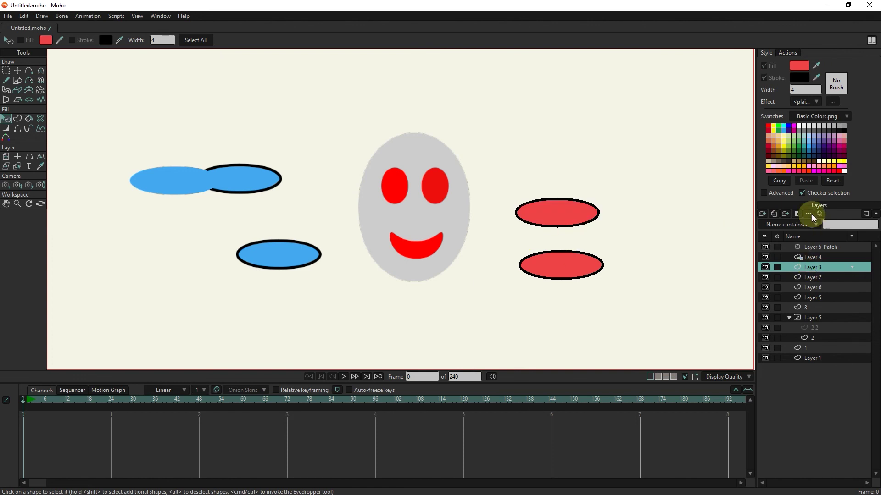
Delete the ellipse, mouth and eye-group layers, leaving the grey face and one red oval.
left_click(796, 214)
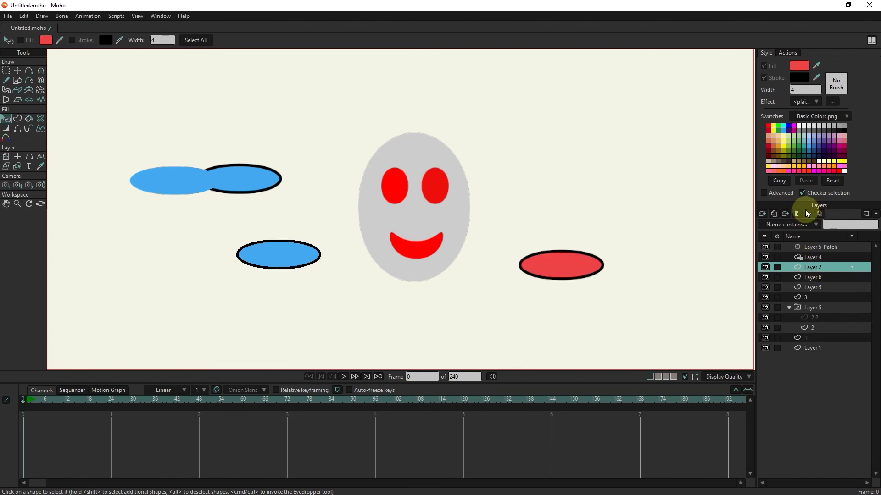
left_click(797, 214)
left_click(796, 214)
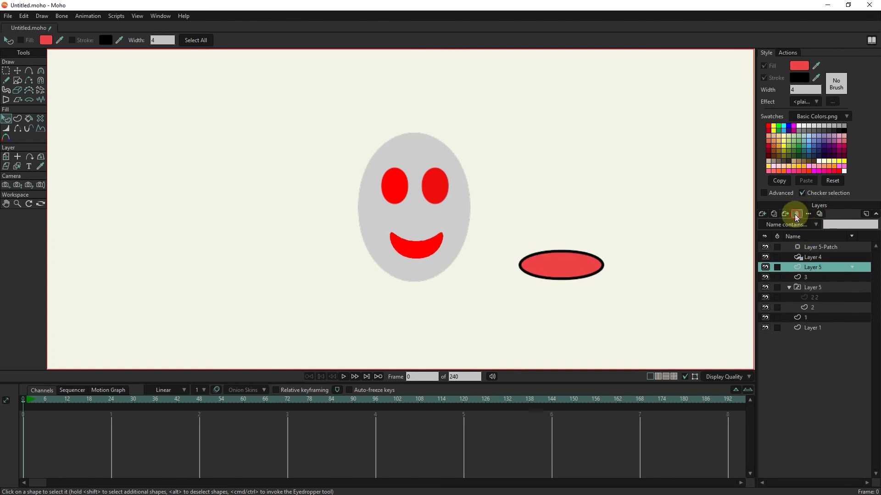
left_click(796, 213)
left_click(797, 213)
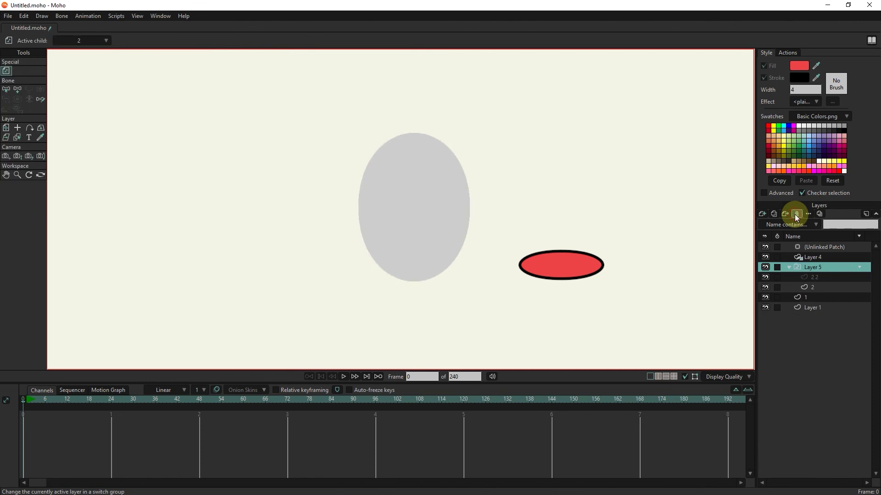
key("g")
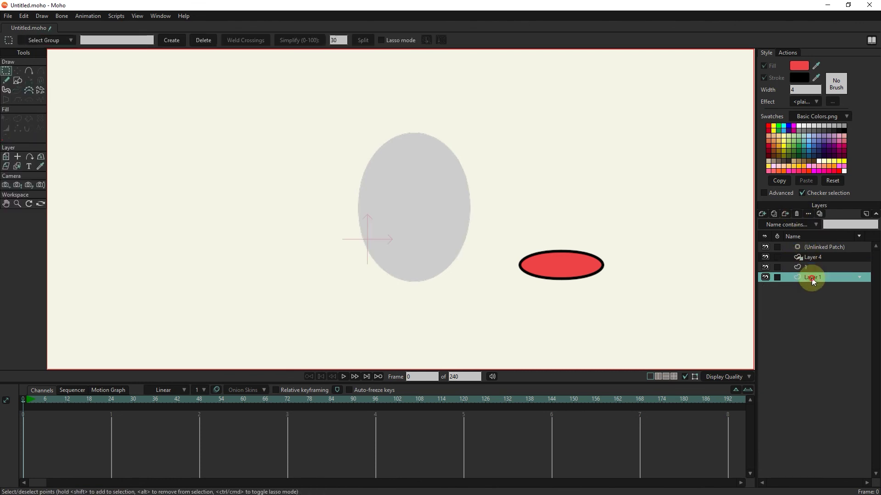
left_click(808, 213)
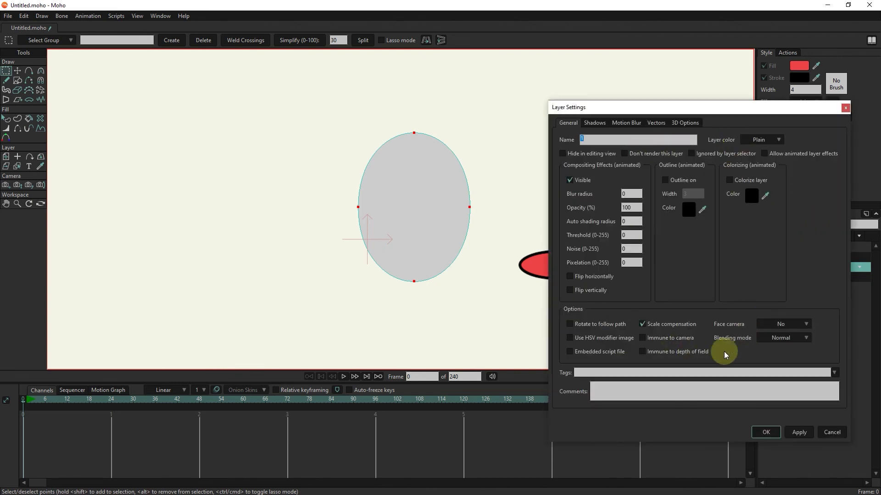
left_click_drag(738, 109, 671, 86)
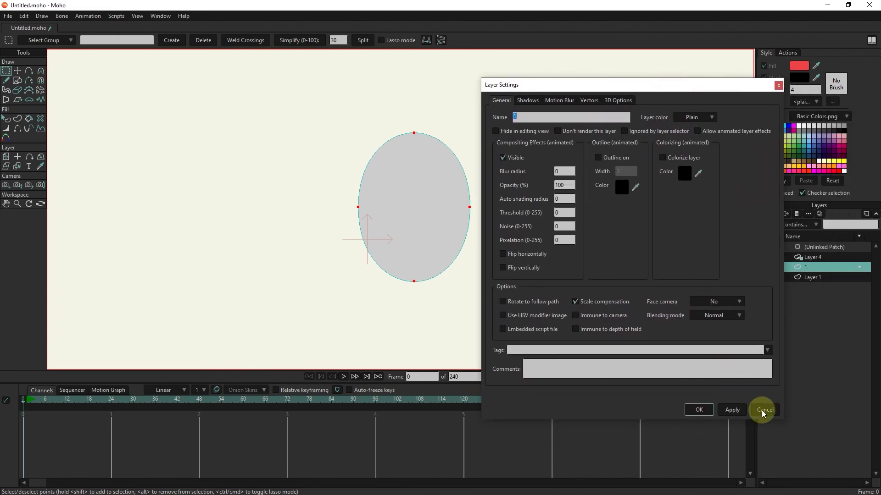
left_click(763, 409)
double_click(809, 273)
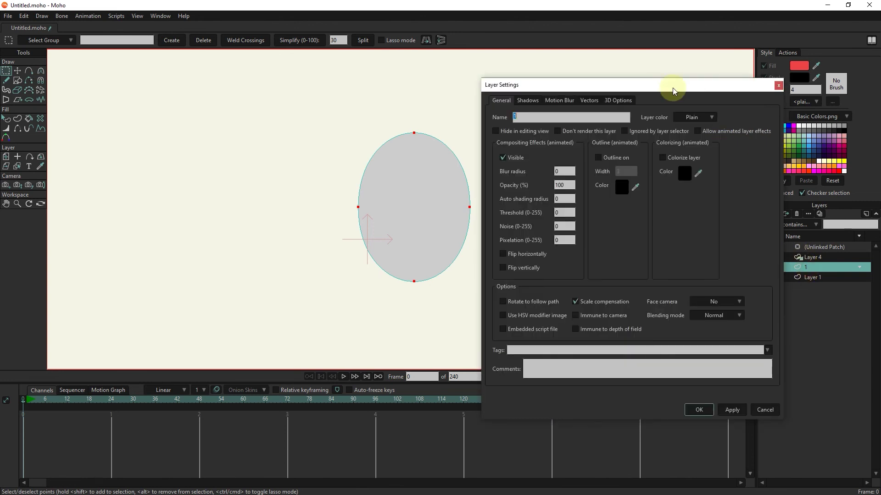
left_click(778, 86)
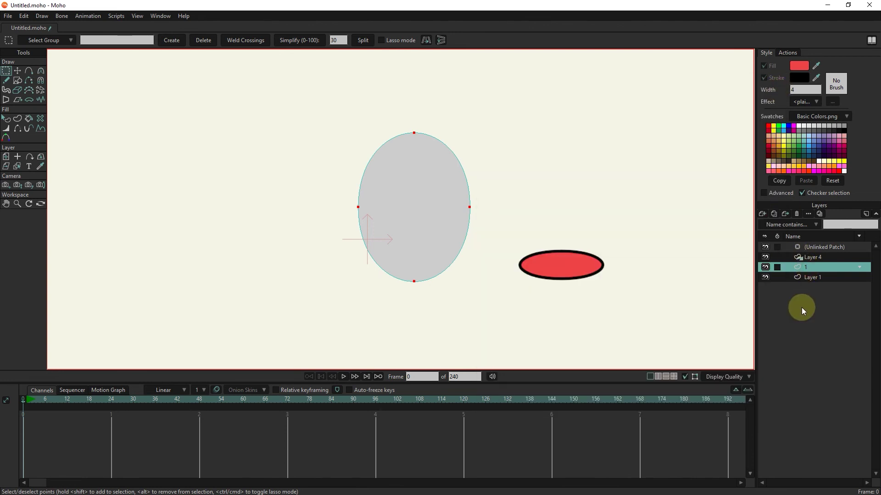